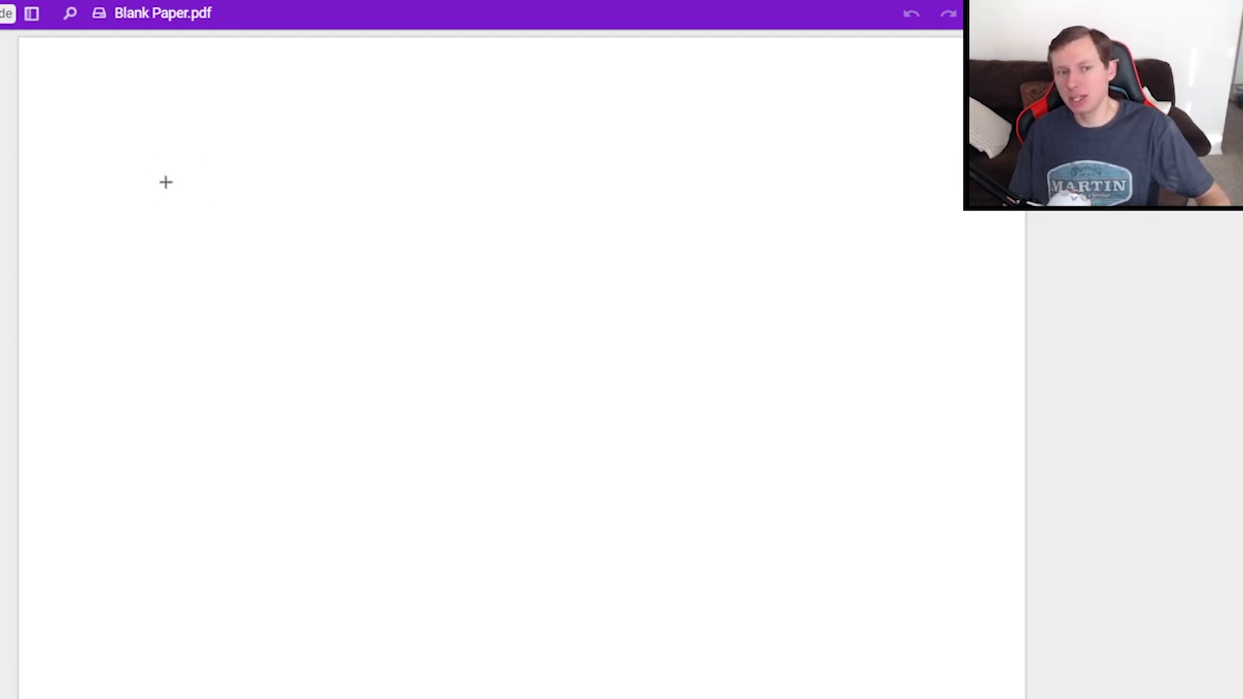
# Step: Handwrite the formula W = F·d at the top of the page
pyautogui.moveTo(129, 129)
pyautogui.mouseDown()
pyautogui.moveTo(128, 156)
pyautogui.moveTo(171, 133)
pyautogui.mouseUp()
pyautogui.moveTo(242, 177); pyautogui.dragTo(265, 127)
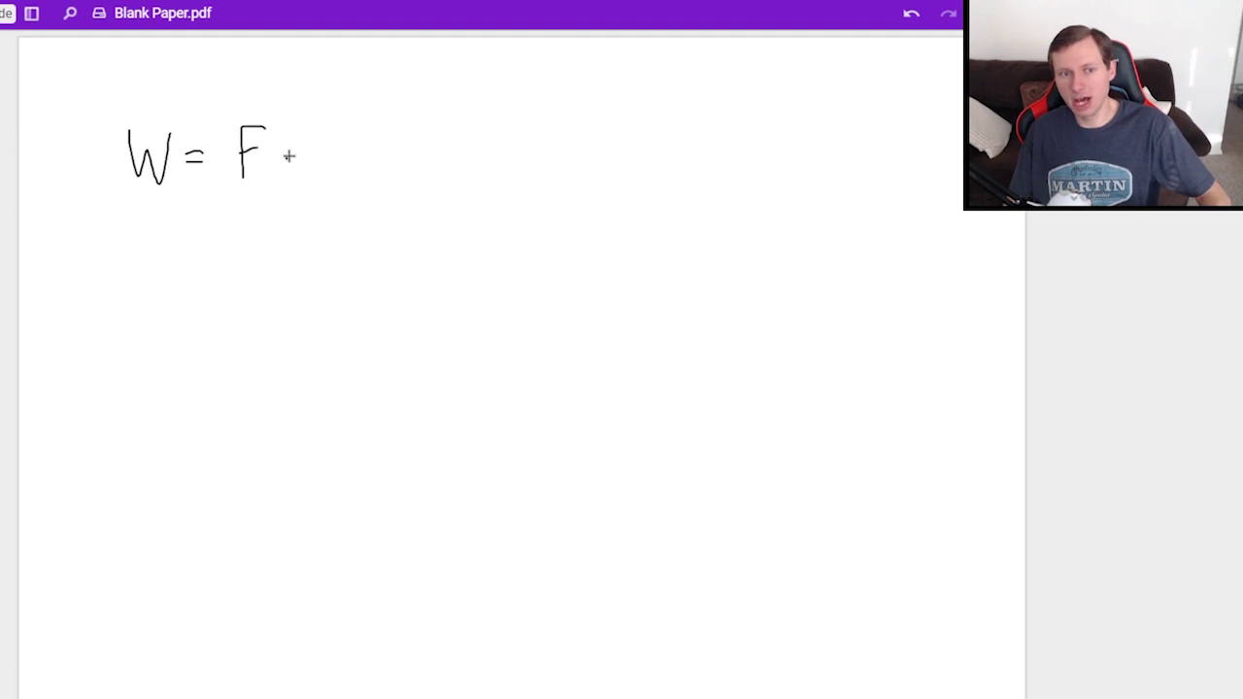
pyautogui.moveTo(334, 151)
pyautogui.mouseDown()
pyautogui.moveTo(337, 125)
pyautogui.moveTo(335, 175)
pyautogui.mouseUp()
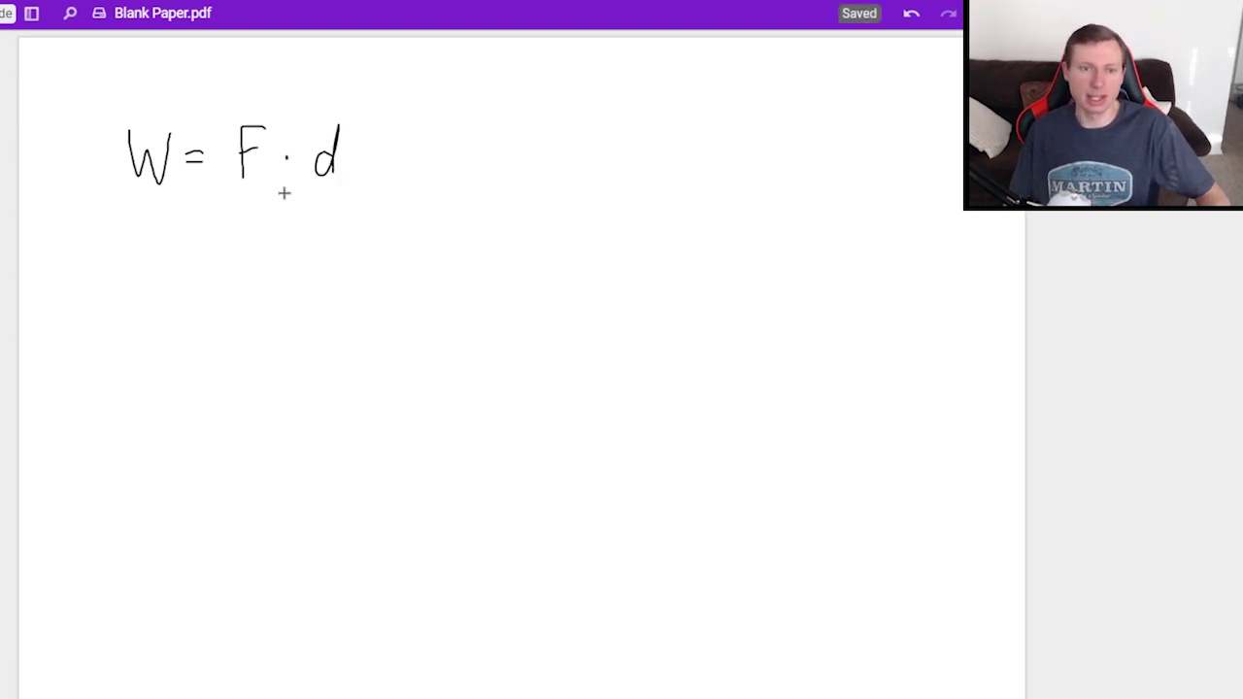
# Step: Write the full work formula W = Fd cos θ on a second line
pyautogui.moveTo(128, 246); pyautogui.dragTo(172, 245)
pyautogui.moveTo(192, 270); pyautogui.dragTo(208, 270)
pyautogui.moveTo(191, 282)
pyautogui.mouseDown()
pyautogui.moveTo(275, 244)
pyautogui.moveTo(273, 276)
pyautogui.moveTo(314, 293)
pyautogui.mouseUp()
pyautogui.moveTo(312, 255)
pyautogui.mouseDown()
pyautogui.moveTo(317, 303)
pyautogui.moveTo(357, 298)
pyautogui.mouseUp()
pyautogui.moveTo(379, 279)
pyautogui.mouseDown()
pyautogui.moveTo(381, 293)
pyautogui.moveTo(460, 275)
pyautogui.mouseUp()
pyautogui.moveTo(275, 94)
pyautogui.mouseDown()
pyautogui.moveTo(156, 193)
pyautogui.moveTo(220, 94)
pyautogui.mouseUp()
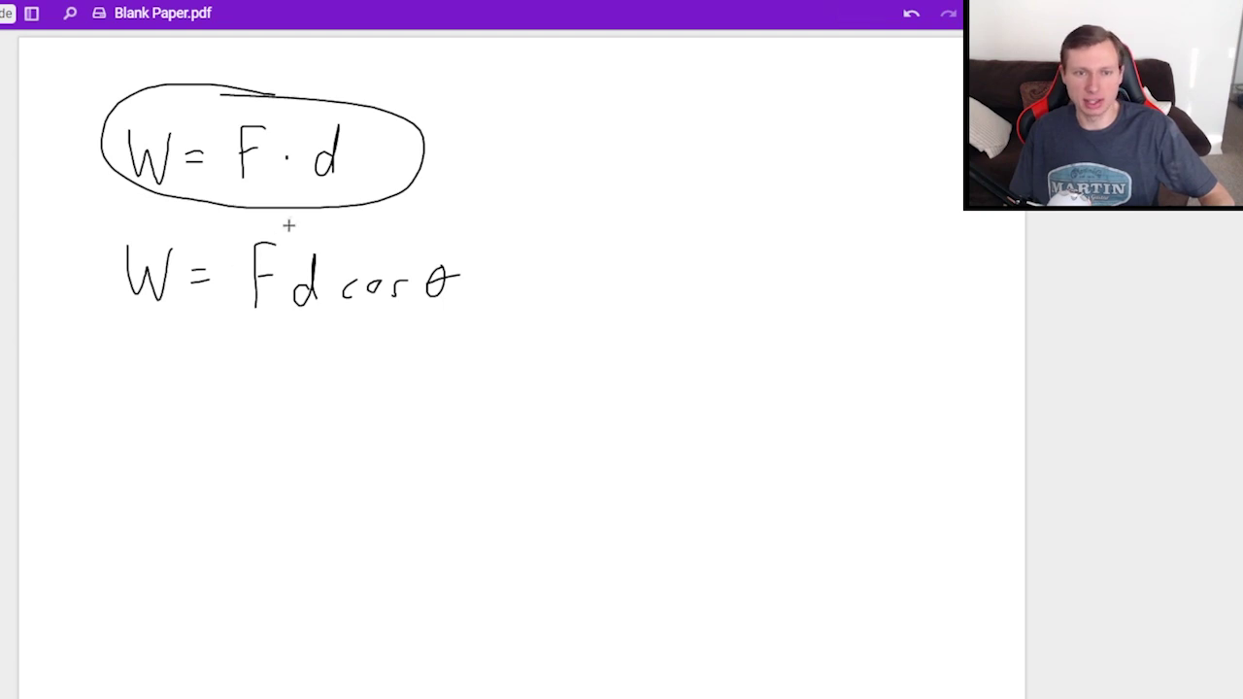
# Step: Cross out the first formula W = F·d, discarding an initial circle around both
pyautogui.moveTo(285, 218)
pyautogui.mouseDown()
pyautogui.moveTo(102, 291)
pyautogui.moveTo(474, 241)
pyautogui.moveTo(198, 210)
pyautogui.mouseUp()
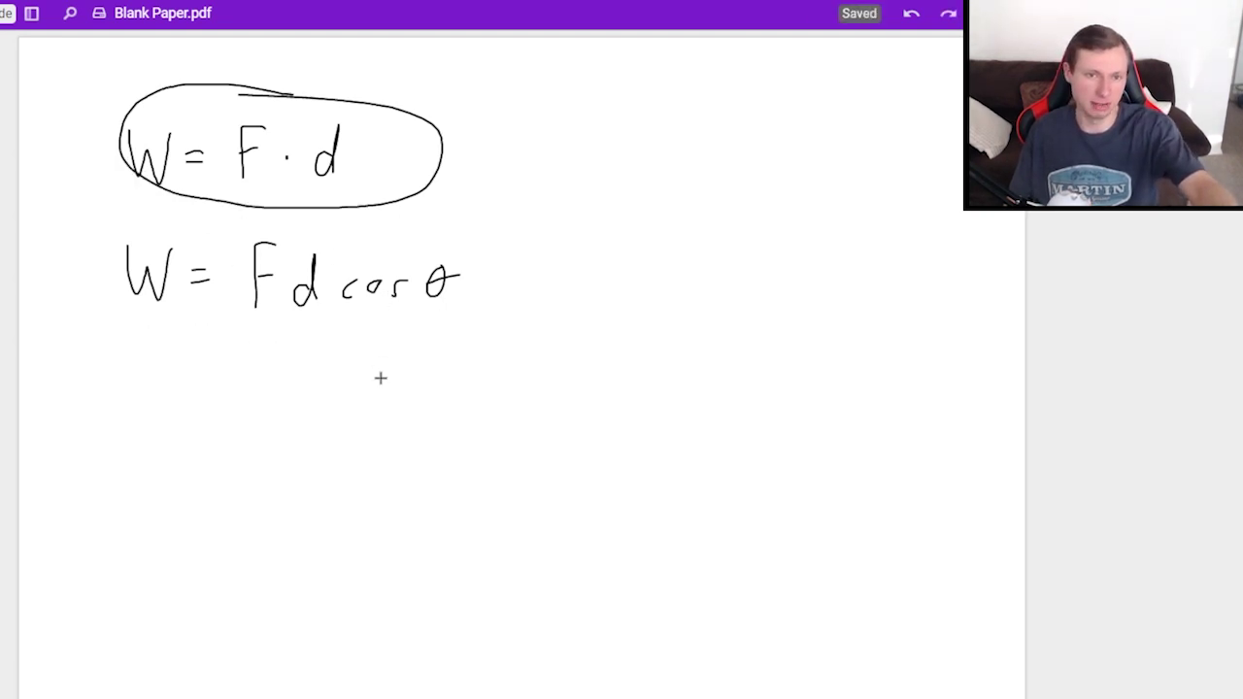
pyautogui.hotkey('ctrl', 'z')
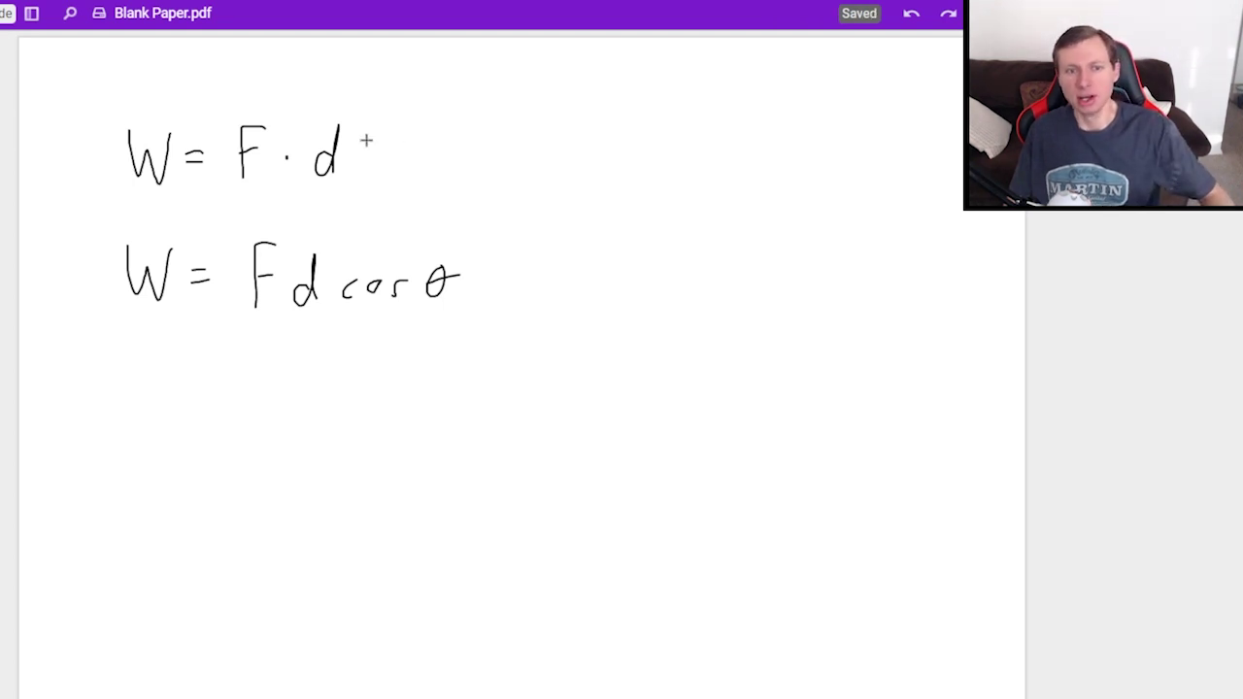
pyautogui.moveTo(113, 185); pyautogui.dragTo(379, 114)
pyautogui.moveTo(111, 109); pyautogui.dragTo(392, 207)
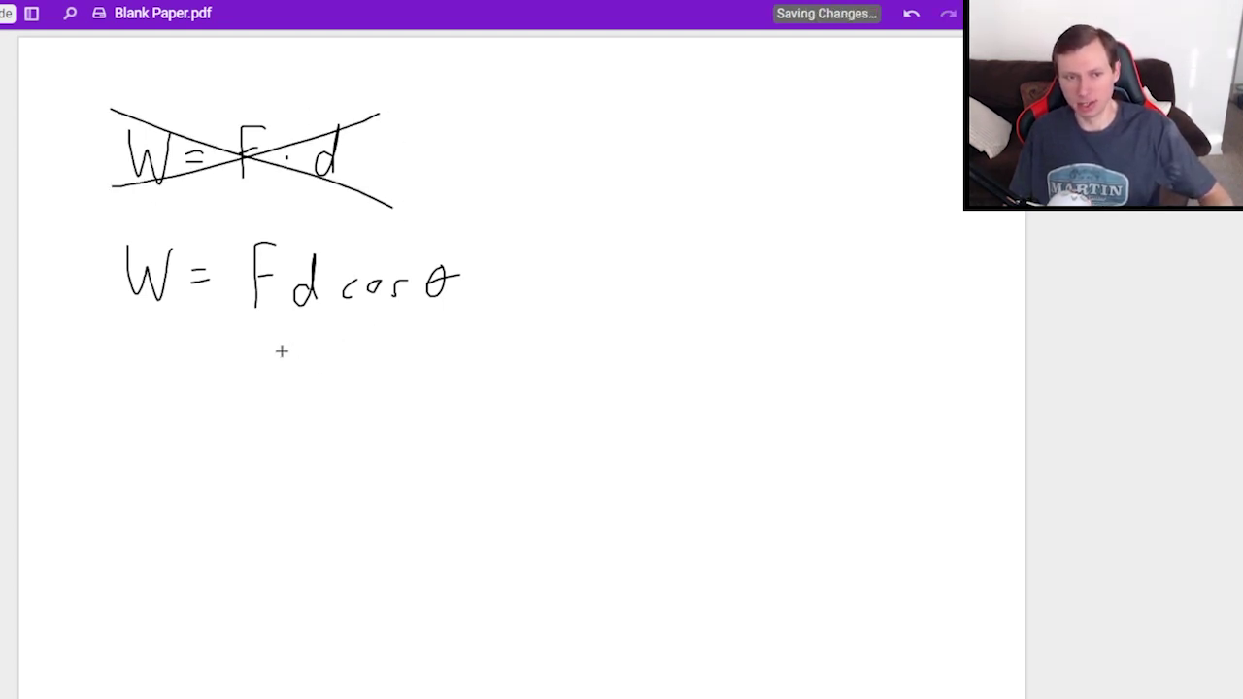
# Step: Label the terms of W = Fd cos θ with arrows as Force, distance and angle
pyautogui.moveTo(230, 356)
pyautogui.mouseDown()
pyautogui.moveTo(250, 327)
pyautogui.moveTo(252, 341)
pyautogui.mouseUp()
pyautogui.moveTo(172, 414)
pyautogui.mouseDown()
pyautogui.moveTo(173, 386)
pyautogui.moveTo(193, 367)
pyautogui.mouseUp()
pyautogui.moveTo(202, 398); pyautogui.dragTo(263, 406)
pyautogui.moveTo(335, 369)
pyautogui.mouseDown()
pyautogui.moveTo(320, 334)
pyautogui.moveTo(332, 341)
pyautogui.mouseUp()
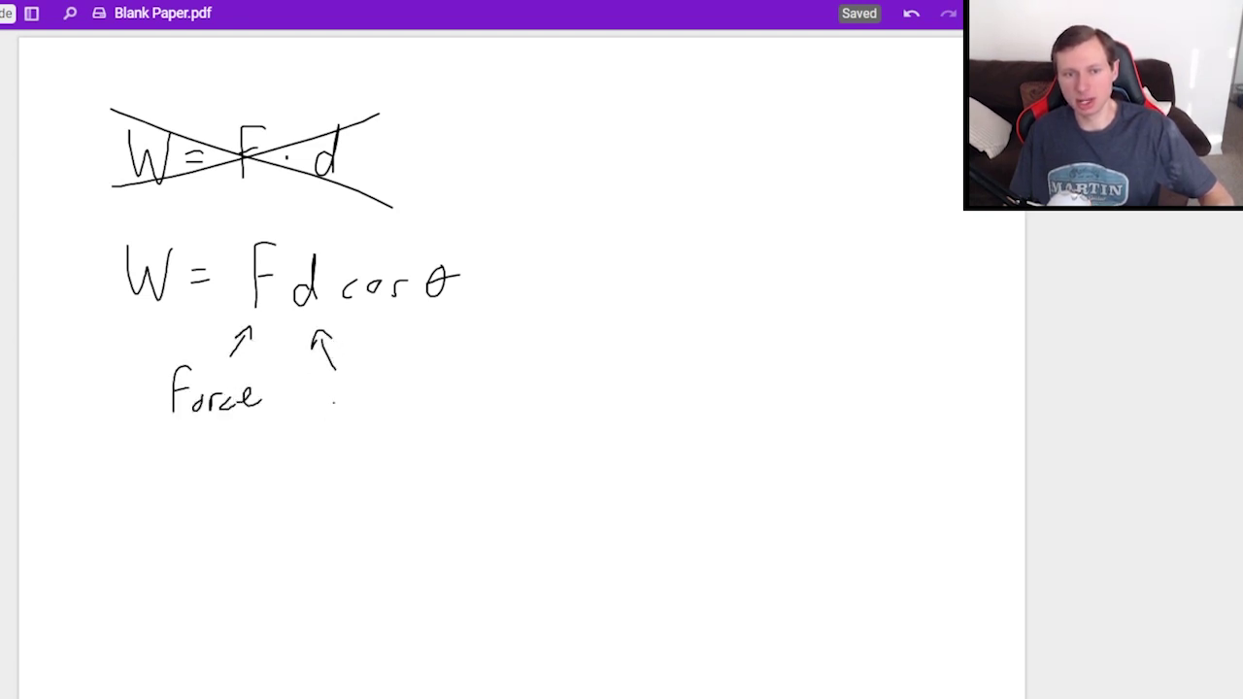
pyautogui.moveTo(334, 401)
pyautogui.mouseDown()
pyautogui.moveTo(336, 418)
pyautogui.moveTo(480, 406)
pyautogui.mouseUp()
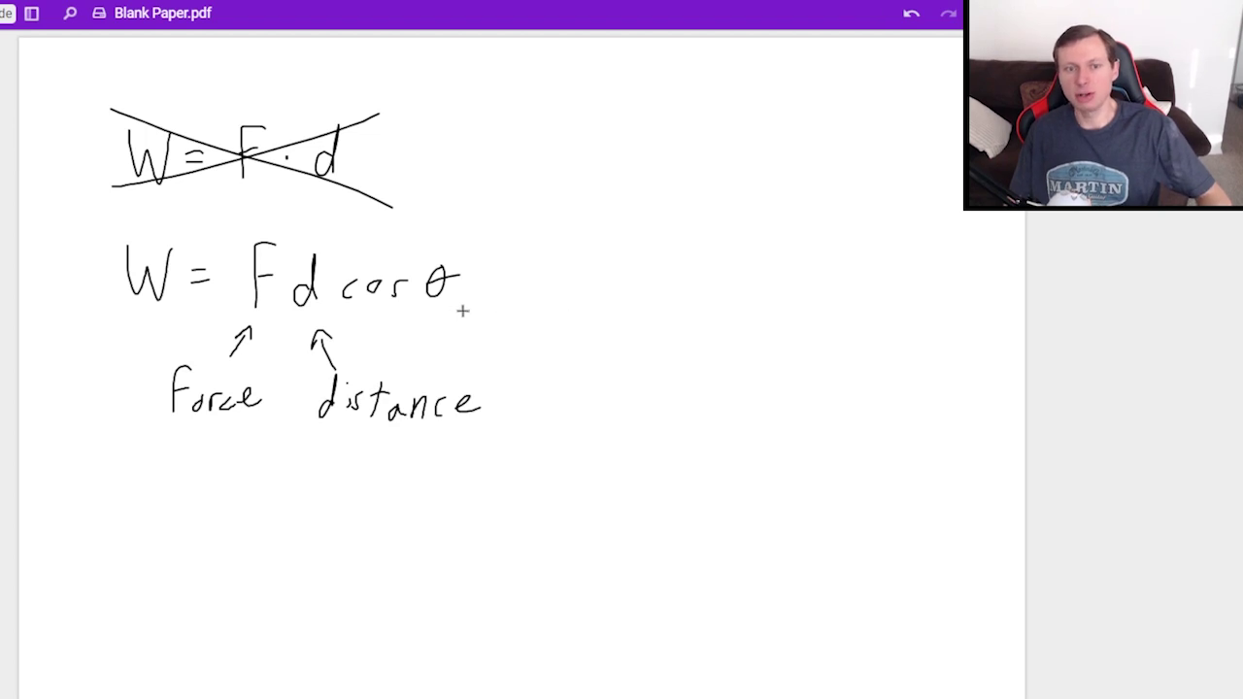
pyautogui.moveTo(469, 304); pyautogui.dragTo(560, 338)
pyautogui.moveTo(563, 338)
pyautogui.mouseDown()
pyautogui.moveTo(586, 338)
pyautogui.moveTo(580, 350)
pyautogui.mouseUp()
pyautogui.moveTo(606, 307)
pyautogui.mouseDown()
pyautogui.moveTo(610, 338)
pyautogui.moveTo(633, 341)
pyautogui.mouseUp()
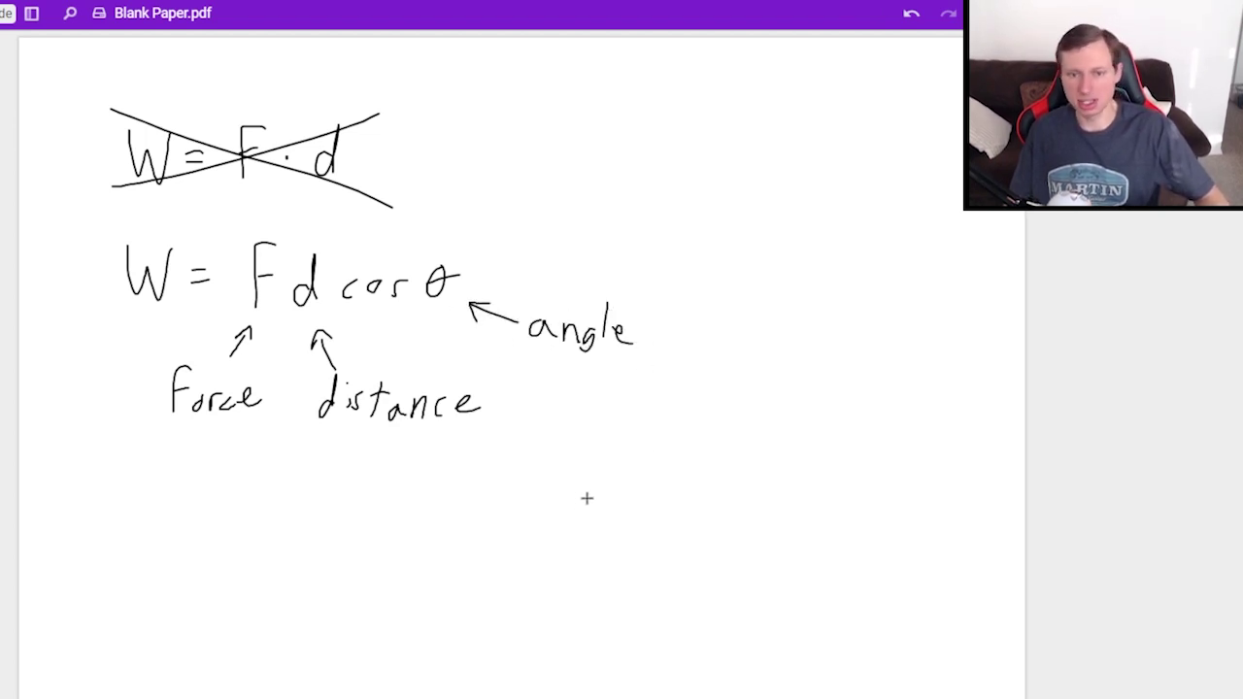
# Step: Sketch a slanted F vector above a horizontal d vector with angle θ between them
pyautogui.moveTo(582, 515); pyautogui.dragTo(699, 443)
pyautogui.moveTo(677, 443); pyautogui.dragTo(699, 460)
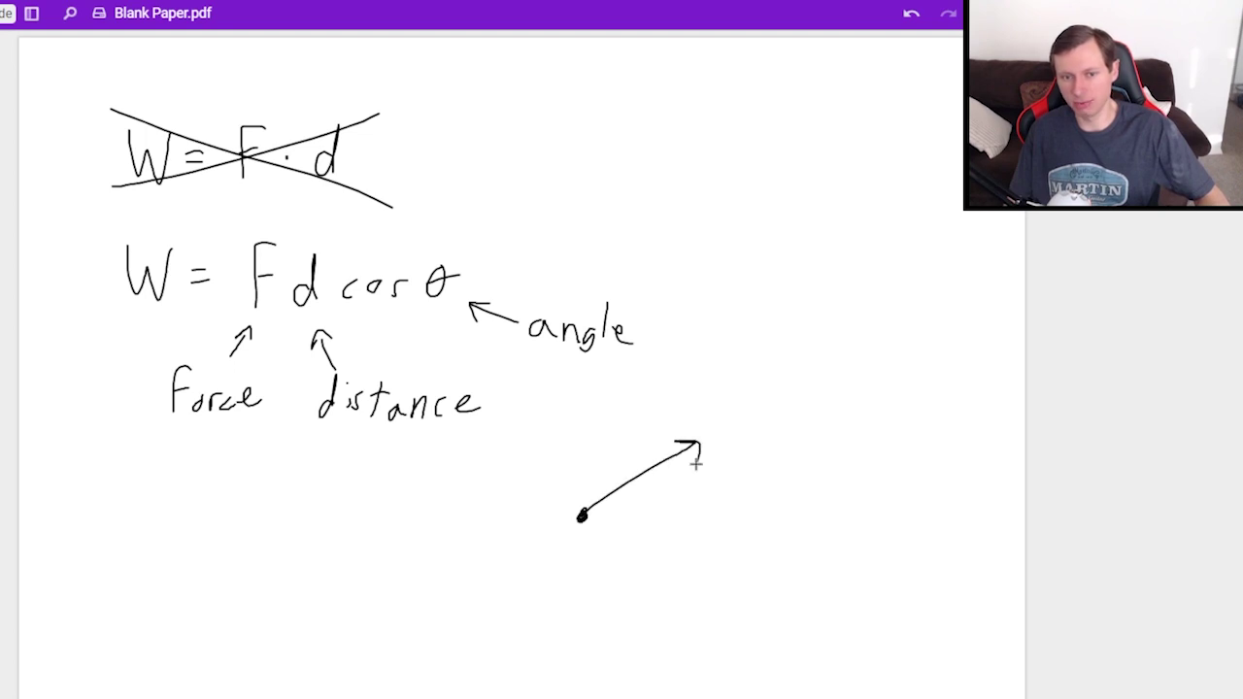
pyautogui.moveTo(610, 442); pyautogui.dragTo(628, 390)
pyautogui.moveTo(582, 516); pyautogui.dragTo(719, 516)
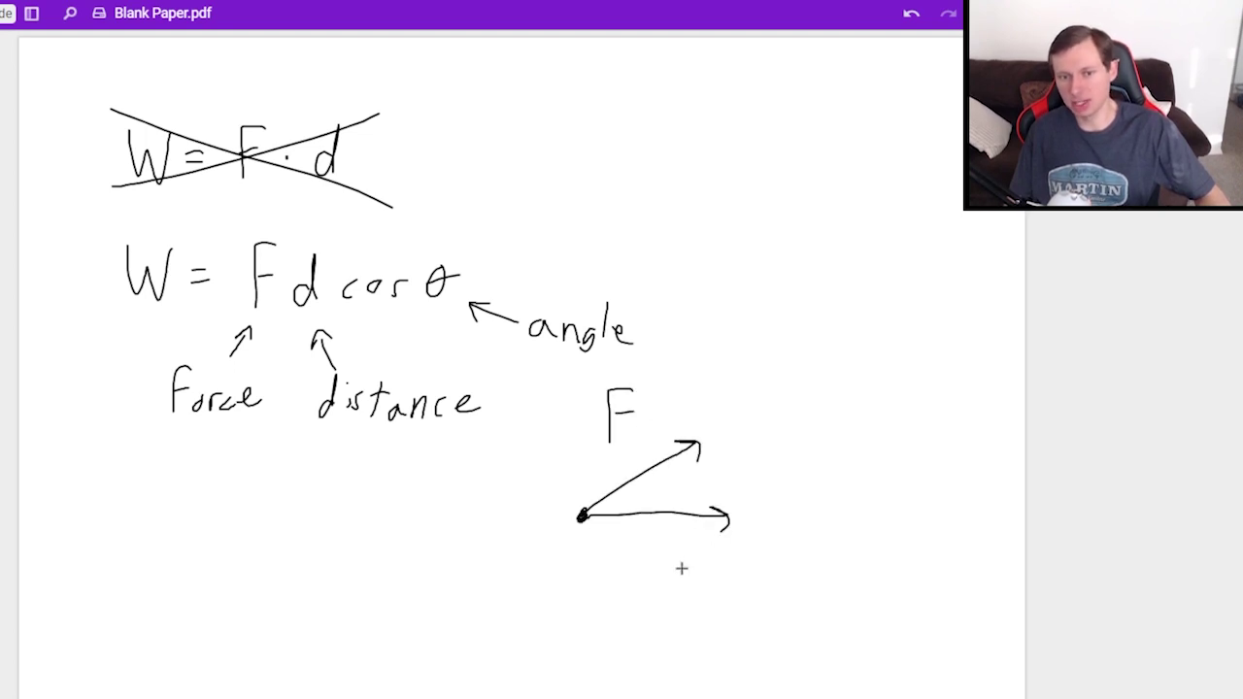
pyautogui.moveTo(691, 561); pyautogui.dragTo(694, 580)
pyautogui.moveTo(643, 503); pyautogui.dragTo(650, 484)
pyautogui.moveTo(633, 495); pyautogui.dragTo(674, 491)
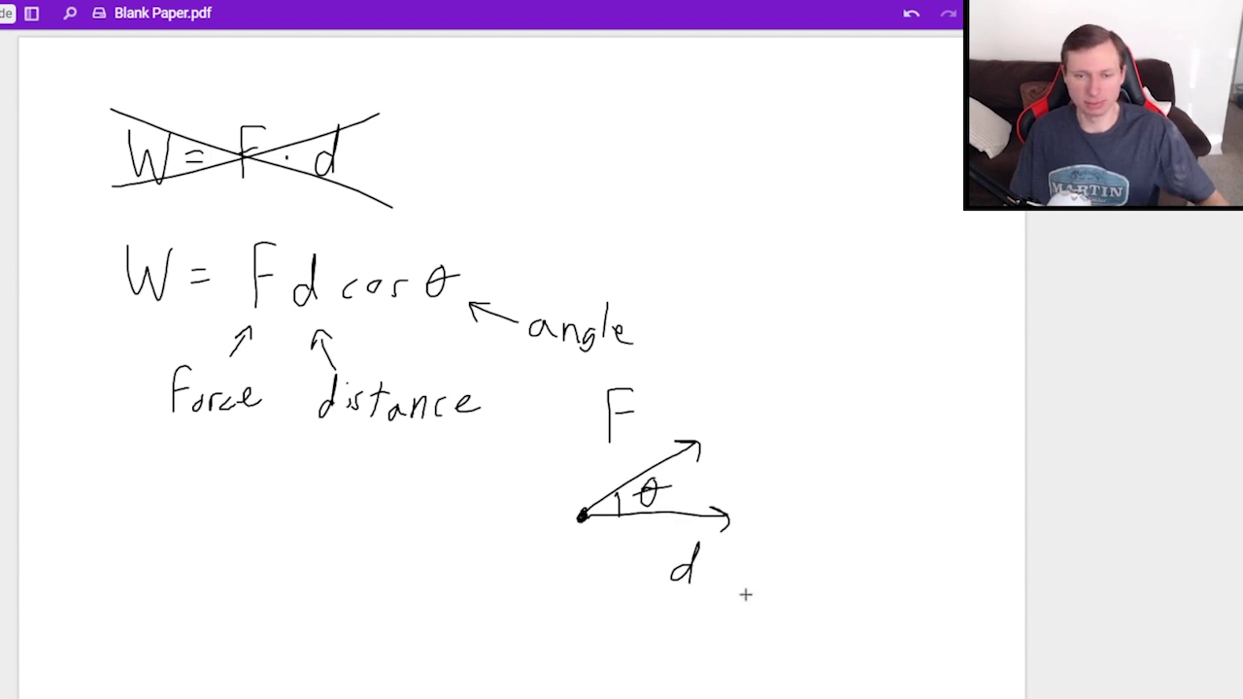
# Step: Write the heading 'Same direction' in blank space below the diagram
pyautogui.scroll(-3, 294, 456)
pyautogui.scroll(-3, 308, 200)
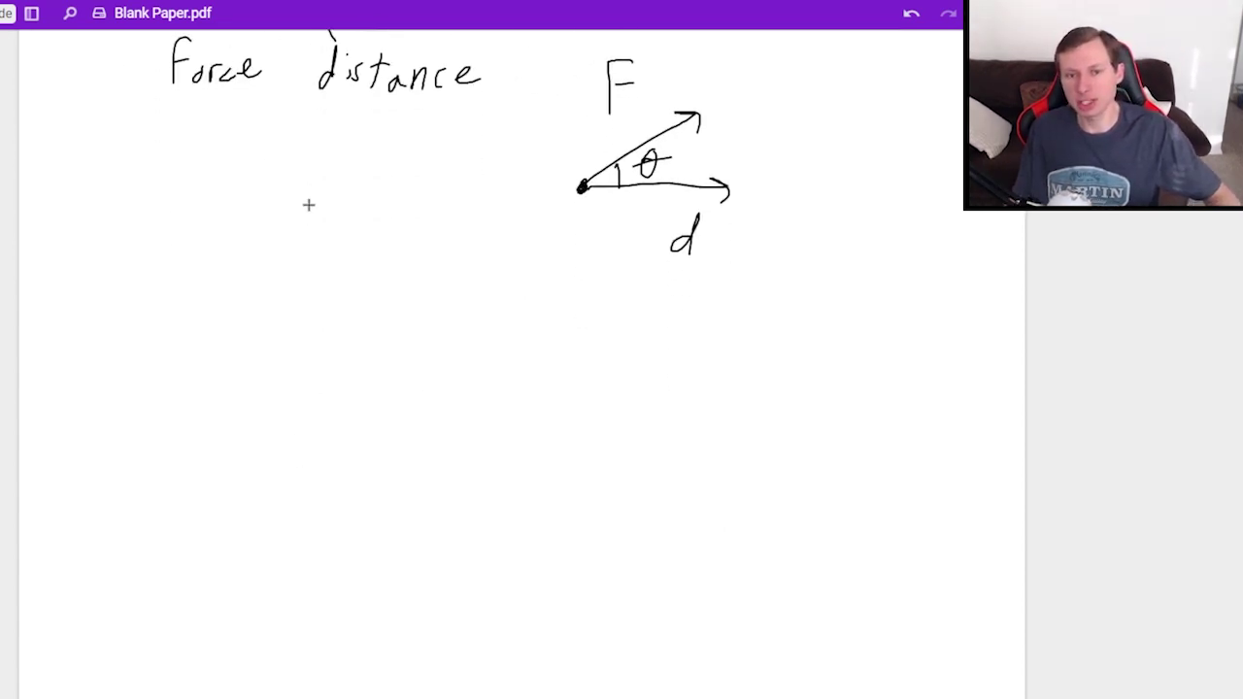
pyautogui.scroll(-5, 274, 241)
pyautogui.moveTo(190, 112)
pyautogui.mouseDown()
pyautogui.moveTo(166, 142)
pyautogui.moveTo(288, 136)
pyautogui.mouseUp()
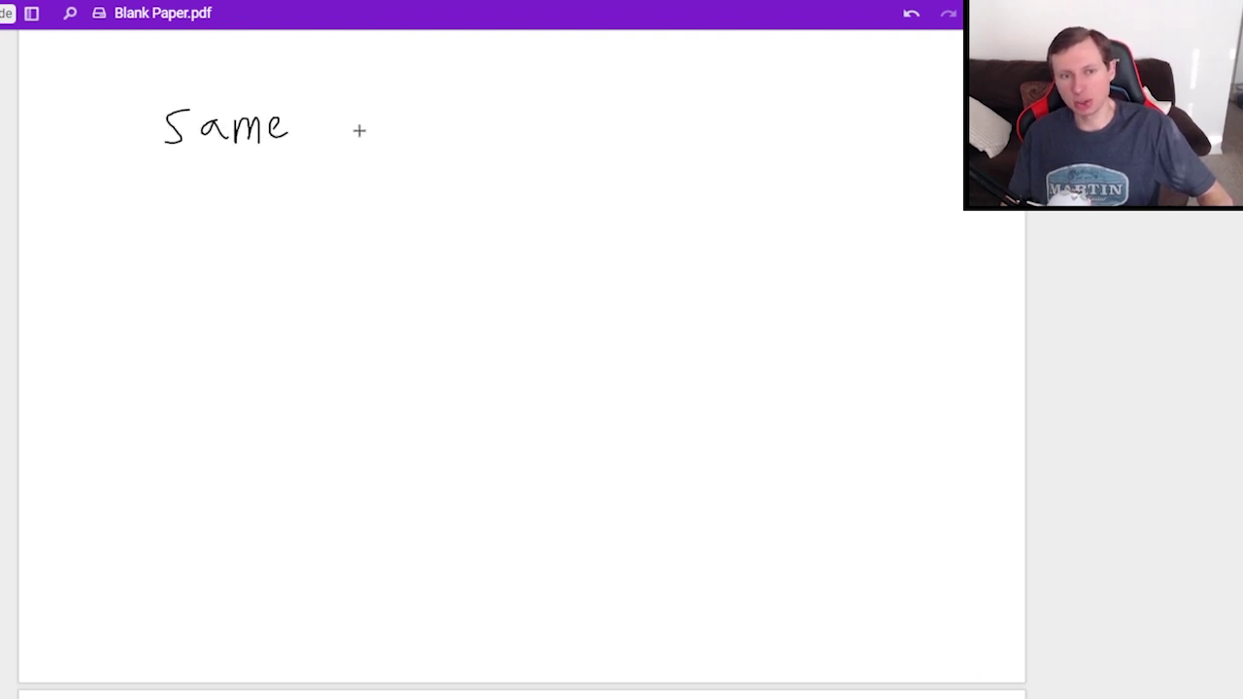
pyautogui.moveTo(357, 117)
pyautogui.mouseDown()
pyautogui.moveTo(363, 103)
pyautogui.moveTo(365, 138)
pyautogui.mouseUp()
pyautogui.moveTo(375, 129); pyautogui.dragTo(443, 138)
pyautogui.moveTo(460, 118)
pyautogui.mouseDown()
pyautogui.moveTo(456, 136)
pyautogui.moveTo(471, 136)
pyautogui.mouseUp()
pyautogui.moveTo(458, 114); pyautogui.dragTo(478, 112)
pyautogui.moveTo(487, 118)
pyautogui.mouseDown()
pyautogui.moveTo(489, 132)
pyautogui.moveTo(515, 120)
pyautogui.mouseUp()
pyautogui.moveTo(524, 118); pyautogui.dragTo(537, 134)
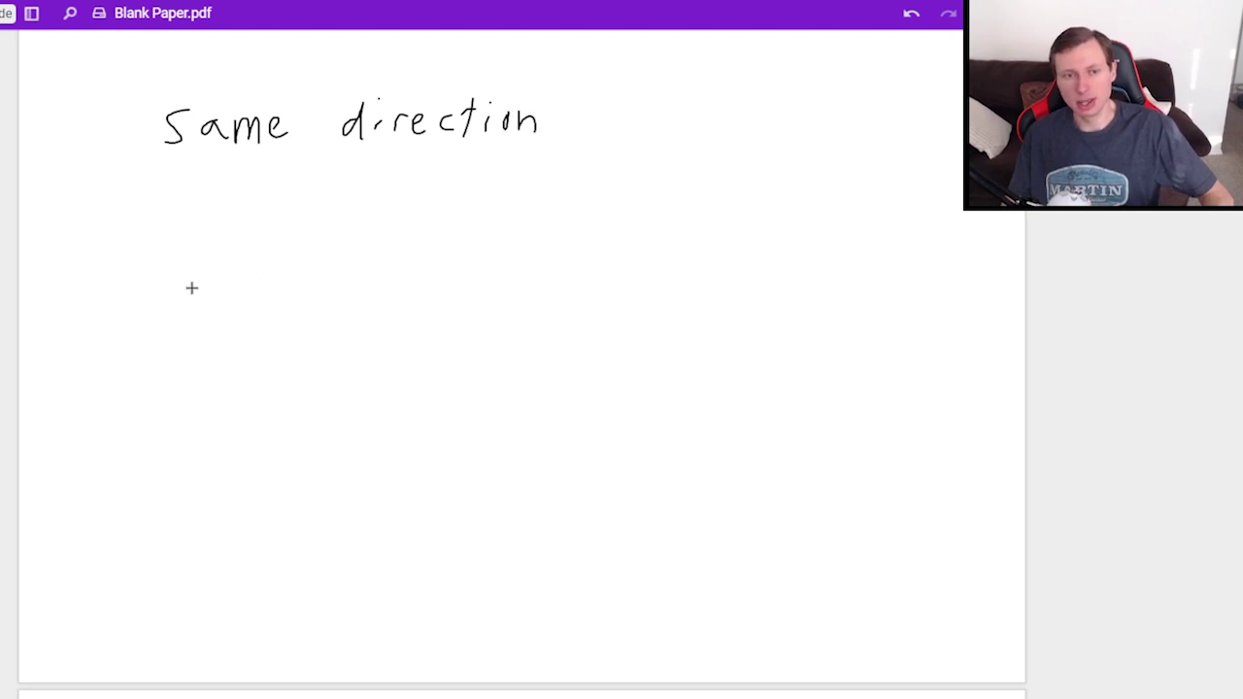
# Step: Draw two parallel rightward arrows labelled F and d
pyautogui.moveTo(191, 288)
pyautogui.mouseDown()
pyautogui.moveTo(334, 289)
pyautogui.moveTo(329, 307)
pyautogui.mouseUp()
pyautogui.moveTo(306, 262); pyautogui.dragTo(326, 218)
pyautogui.moveTo(309, 240); pyautogui.dragTo(324, 239)
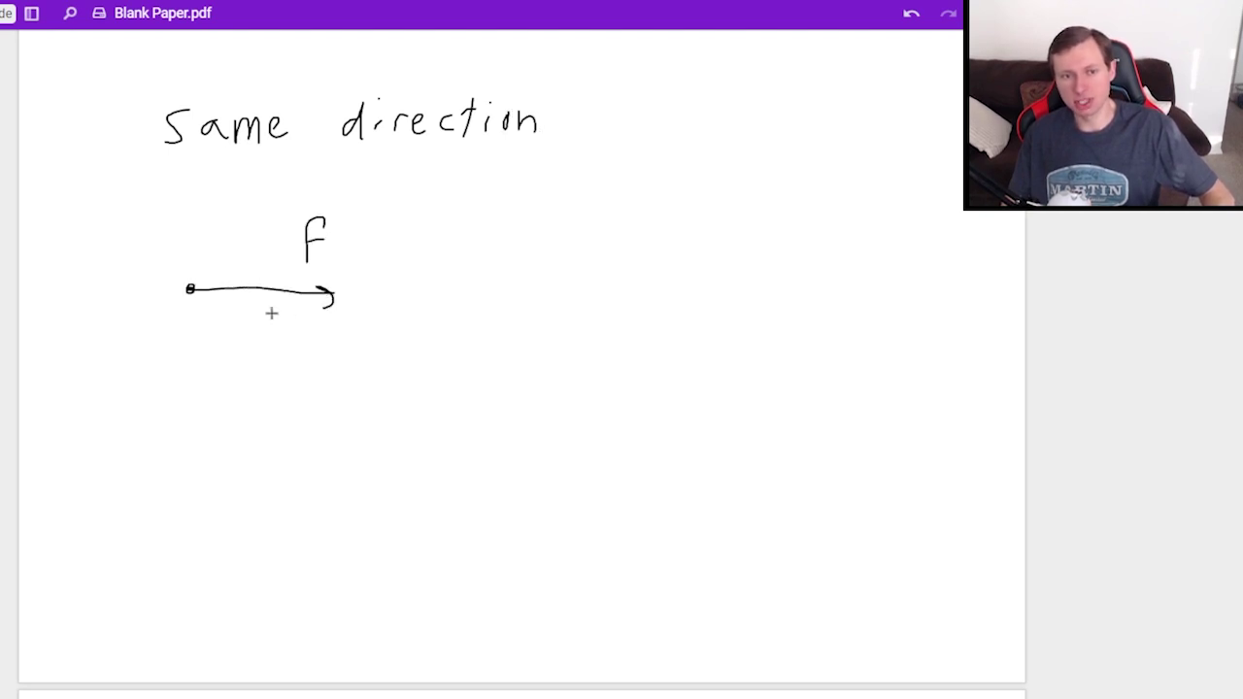
pyautogui.moveTo(199, 308); pyautogui.dragTo(313, 318)
pyautogui.moveTo(292, 309); pyautogui.dragTo(352, 352)
pyautogui.moveTo(364, 315); pyautogui.dragTo(353, 352)
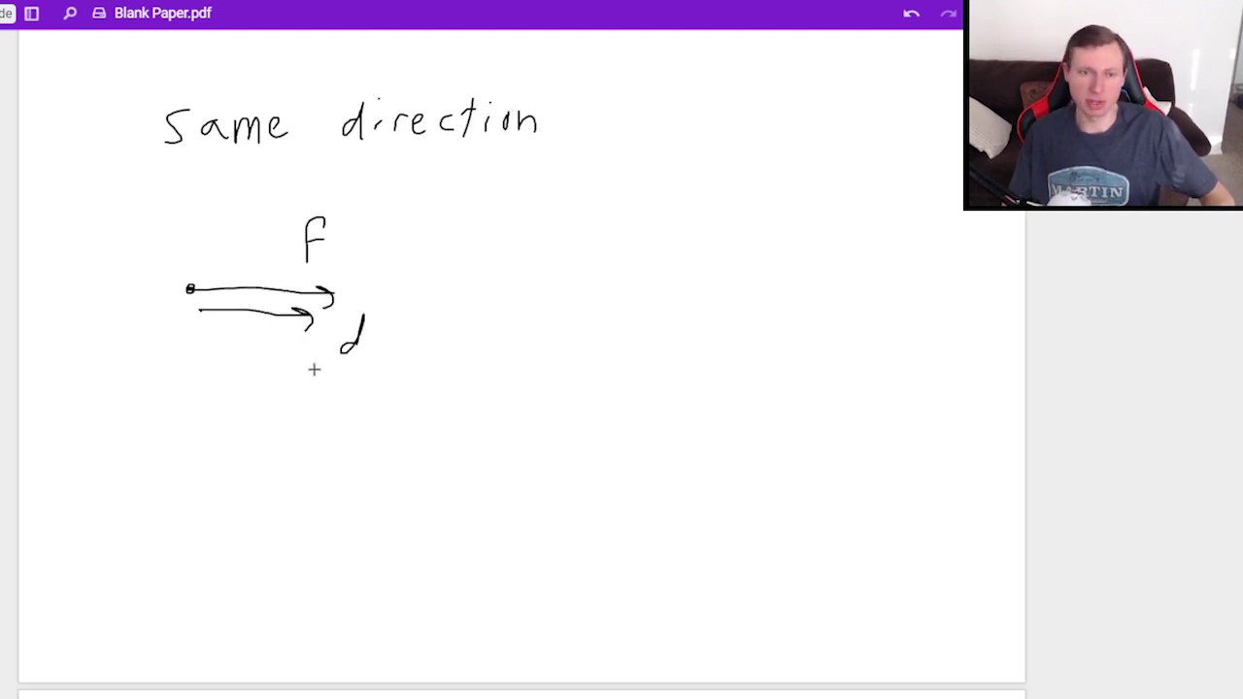
# Step: Write θ = 0 and W = F·d beneath the parallel arrows
pyautogui.moveTo(249, 401); pyautogui.dragTo(243, 403)
pyautogui.moveTo(223, 416); pyautogui.dragTo(303, 414)
pyautogui.moveTo(277, 424); pyautogui.dragTo(334, 406)
pyautogui.moveTo(130, 474)
pyautogui.mouseDown()
pyautogui.moveTo(161, 490)
pyautogui.moveTo(173, 464)
pyautogui.mouseUp()
pyautogui.moveTo(185, 486); pyautogui.dragTo(196, 484)
pyautogui.moveTo(187, 495)
pyautogui.mouseDown()
pyautogui.moveTo(272, 465)
pyautogui.moveTo(333, 513)
pyautogui.mouseUp()
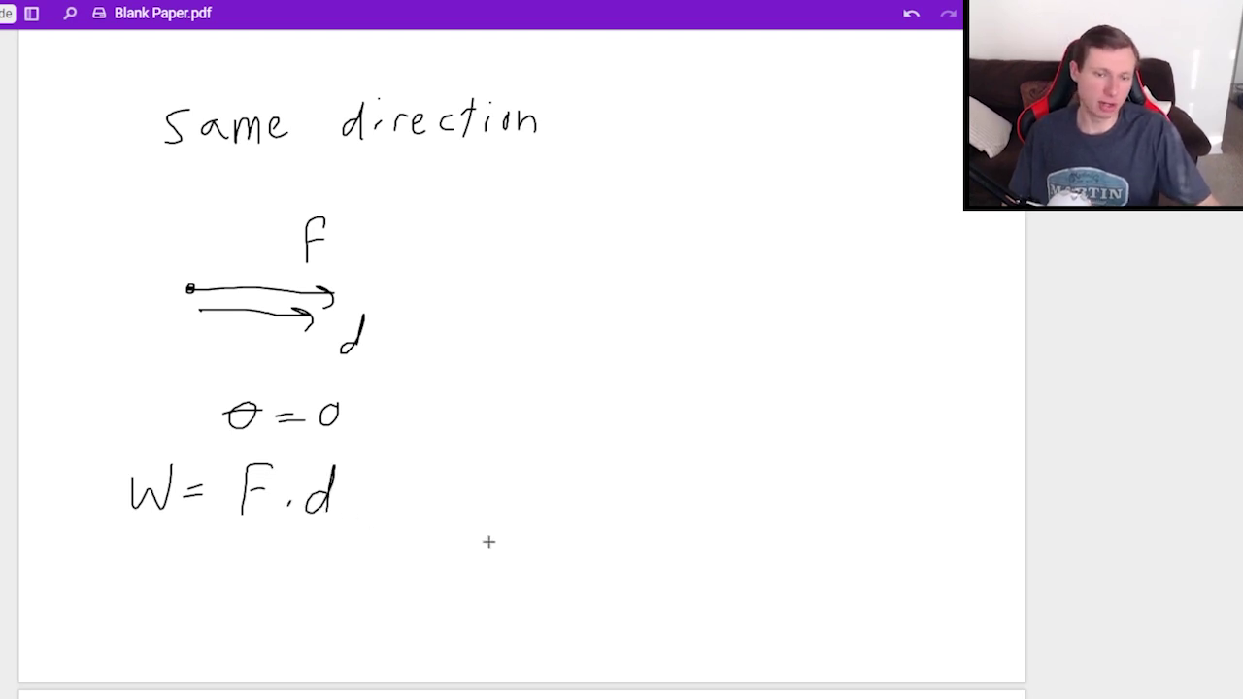
pyautogui.scroll(-10, 488, 541)
pyautogui.moveTo(185, 103); pyautogui.dragTo(183, 105)
# Step: Write the heading 'opposite directions'
pyautogui.moveTo(201, 157); pyautogui.dragTo(200, 120)
pyautogui.moveTo(231, 151)
pyautogui.mouseDown()
pyautogui.moveTo(242, 109)
pyautogui.moveTo(285, 124)
pyautogui.mouseUp()
pyautogui.moveTo(309, 105); pyautogui.dragTo(309, 126)
pyautogui.click(317, 89)
pyautogui.moveTo(329, 95); pyautogui.dragTo(331, 128)
pyautogui.moveTo(321, 107); pyautogui.dragTo(340, 105)
pyautogui.moveTo(355, 115)
pyautogui.mouseDown()
pyautogui.moveTo(450, 105)
pyautogui.moveTo(437, 128)
pyautogui.mouseUp()
pyautogui.moveTo(454, 76)
pyautogui.mouseDown()
pyautogui.moveTo(455, 132)
pyautogui.moveTo(468, 128)
pyautogui.mouseUp()
pyautogui.moveTo(488, 128); pyautogui.dragTo(497, 109)
pyautogui.moveTo(514, 119); pyautogui.dragTo(525, 127)
pyautogui.moveTo(549, 108)
pyautogui.mouseDown()
pyautogui.moveTo(541, 128)
pyautogui.moveTo(630, 130)
pyautogui.mouseUp()
pyautogui.moveTo(647, 115); pyautogui.dragTo(639, 136)
# Step: Draw a rightward arrow labelled F and a leftward arrow labelled d from one dot
pyautogui.moveTo(229, 265)
pyautogui.mouseDown()
pyautogui.moveTo(337, 270)
pyautogui.moveTo(332, 280)
pyautogui.mouseUp()
pyautogui.moveTo(321, 201)
pyautogui.mouseDown()
pyautogui.moveTo(321, 243)
pyautogui.moveTo(339, 199)
pyautogui.mouseUp()
pyautogui.moveTo(322, 221); pyautogui.dragTo(337, 221)
pyautogui.moveTo(215, 265); pyautogui.dragTo(149, 274)
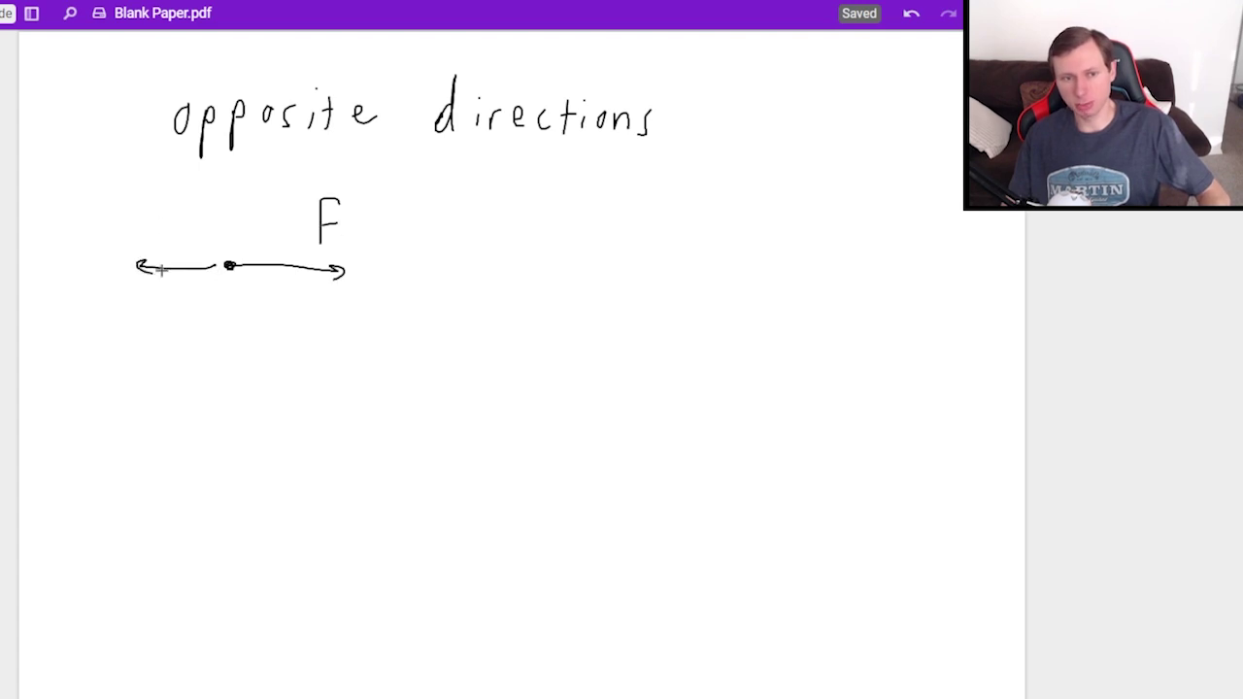
pyautogui.moveTo(179, 213); pyautogui.dragTo(184, 235)
pyautogui.moveTo(183, 189); pyautogui.dragTo(183, 223)
# Step: Write θ = 180° and W = −Fd below the opposing arrows
pyautogui.moveTo(184, 353)
pyautogui.mouseDown()
pyautogui.moveTo(181, 380)
pyautogui.moveTo(207, 358)
pyautogui.mouseUp()
pyautogui.moveTo(282, 349); pyautogui.dragTo(280, 381)
pyautogui.moveTo(321, 344)
pyautogui.mouseDown()
pyautogui.moveTo(311, 379)
pyautogui.moveTo(317, 350)
pyautogui.mouseUp()
pyautogui.moveTo(346, 347)
pyautogui.mouseDown()
pyautogui.moveTo(334, 369)
pyautogui.moveTo(347, 342)
pyautogui.mouseUp()
pyautogui.moveTo(365, 326); pyautogui.dragTo(365, 340)
pyautogui.moveTo(128, 427)
pyautogui.mouseDown()
pyautogui.moveTo(177, 423)
pyautogui.moveTo(227, 449)
pyautogui.mouseUp()
pyautogui.moveTo(195, 466); pyautogui.dragTo(229, 462)
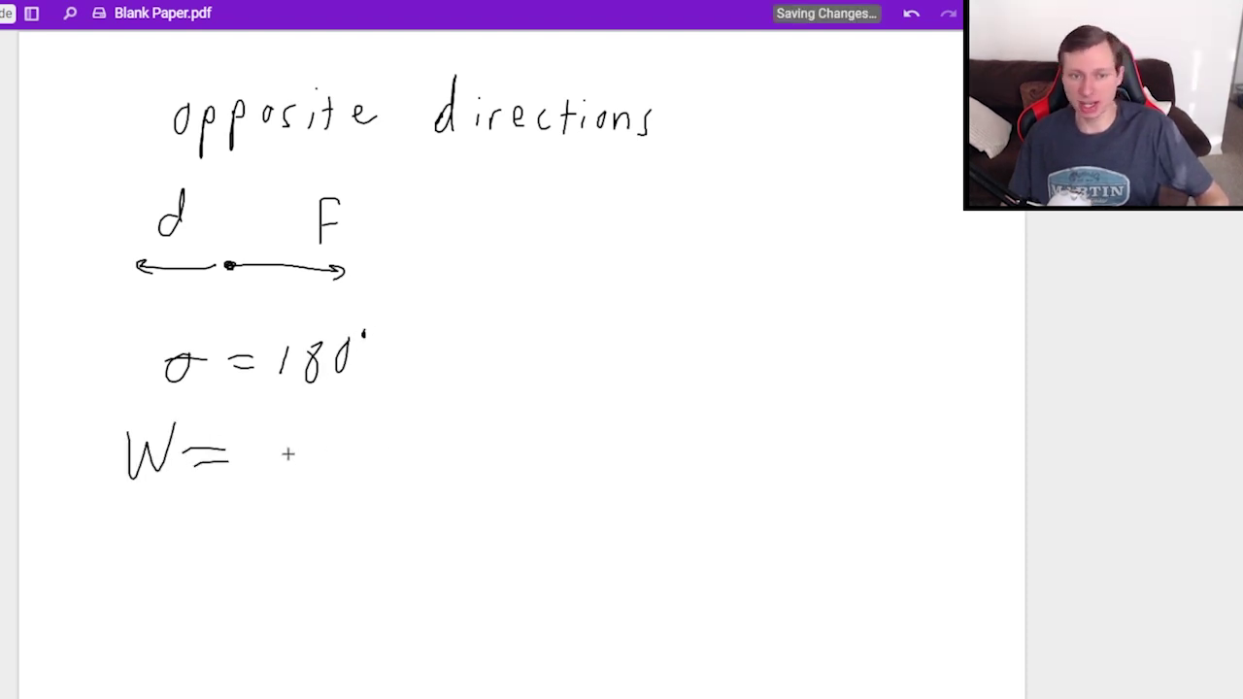
pyautogui.moveTo(278, 457)
pyautogui.mouseDown()
pyautogui.moveTo(309, 455)
pyautogui.moveTo(336, 430)
pyautogui.mouseUp()
pyautogui.moveTo(338, 429); pyautogui.dragTo(371, 425)
pyautogui.moveTo(339, 452); pyautogui.dragTo(416, 430)
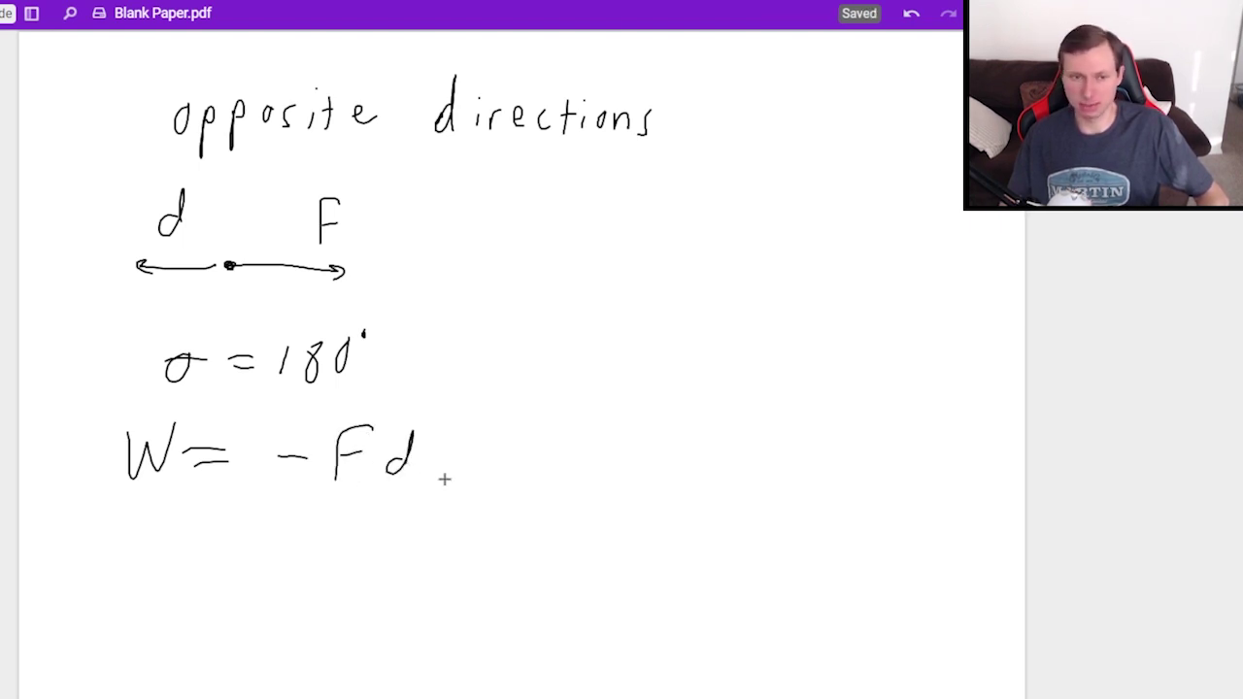
# Step: Write the heading 'Perpendicular' on fresh space
pyautogui.scroll(-10, 508, 383)
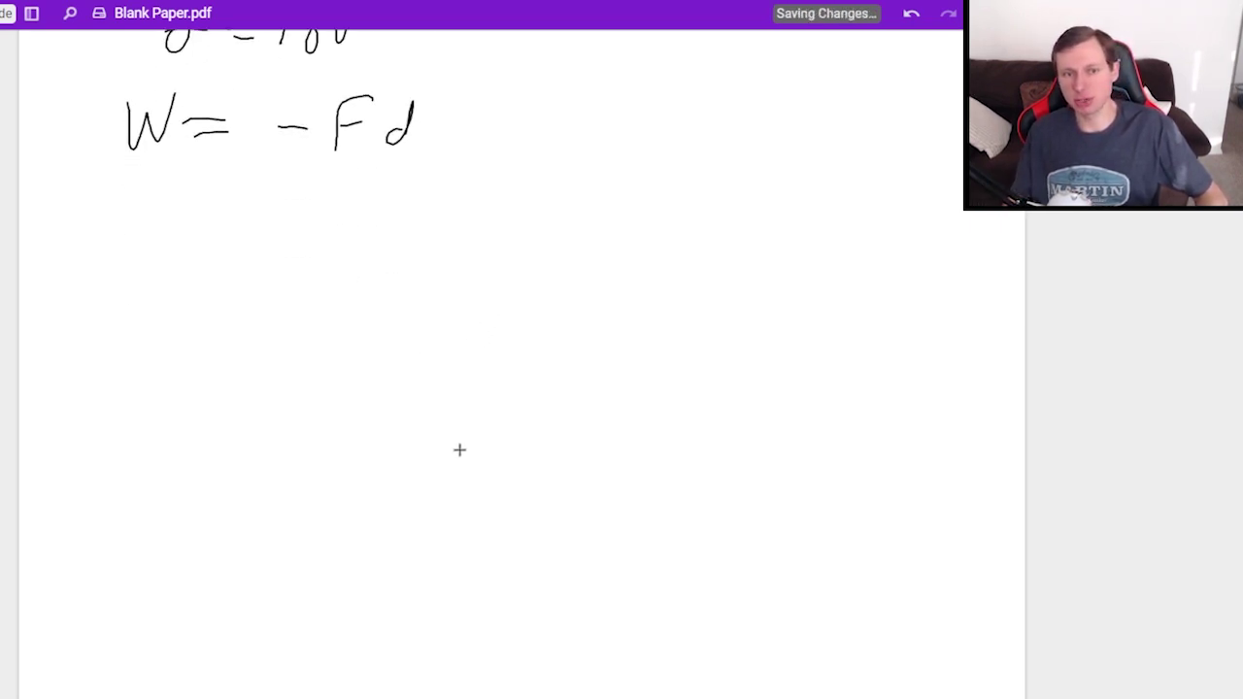
pyautogui.moveTo(180, 146)
pyautogui.mouseDown()
pyautogui.moveTo(192, 73)
pyautogui.moveTo(183, 103)
pyautogui.mouseUp()
pyautogui.moveTo(202, 130); pyautogui.dragTo(243, 115)
pyautogui.moveTo(256, 125)
pyautogui.mouseDown()
pyautogui.moveTo(257, 163)
pyautogui.moveTo(260, 135)
pyautogui.mouseUp()
pyautogui.moveTo(275, 127)
pyautogui.mouseDown()
pyautogui.moveTo(326, 138)
pyautogui.moveTo(373, 116)
pyautogui.moveTo(427, 130)
pyautogui.moveTo(464, 119)
pyautogui.moveTo(487, 134)
pyautogui.mouseUp()
pyautogui.moveTo(493, 136); pyautogui.dragTo(515, 109)
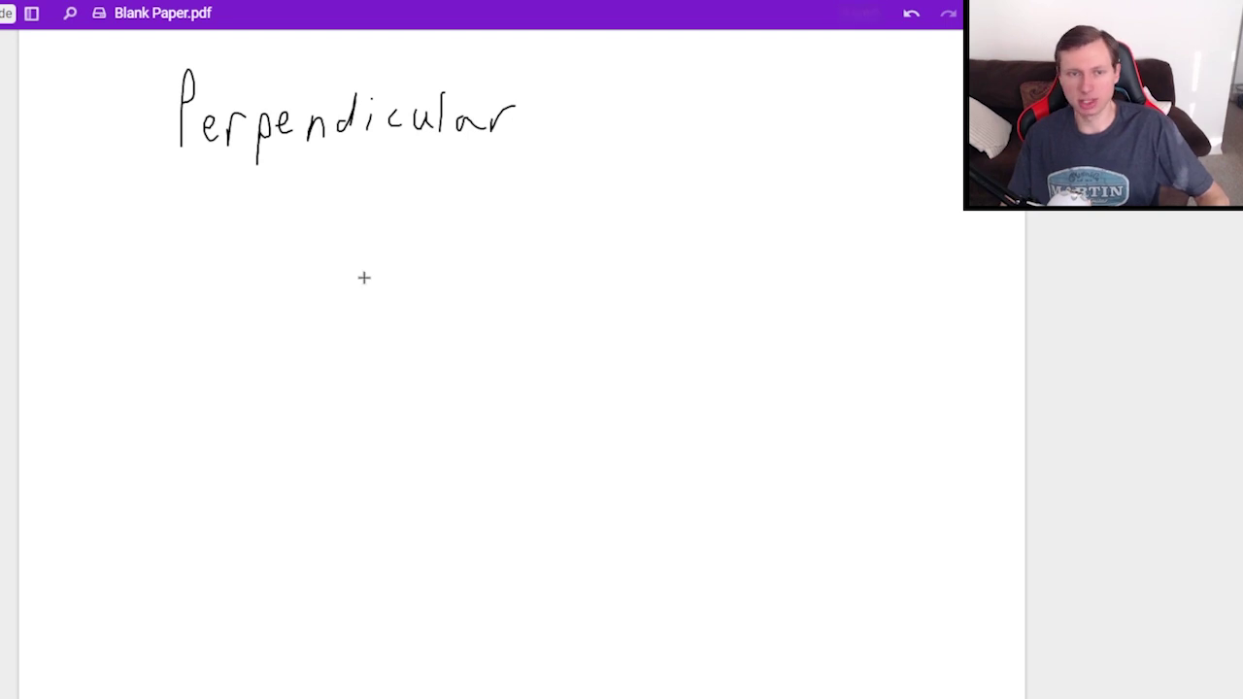
# Step: Draw a horizontal d arrow and a vertical F arrow with a right-angle mark
pyautogui.moveTo(230, 333)
pyautogui.mouseDown()
pyautogui.moveTo(342, 335)
pyautogui.moveTo(380, 378)
pyautogui.mouseUp()
pyautogui.moveTo(230, 333); pyautogui.dragTo(234, 249)
pyautogui.moveTo(224, 266)
pyautogui.mouseDown()
pyautogui.moveTo(255, 262)
pyautogui.moveTo(281, 206)
pyautogui.moveTo(306, 203)
pyautogui.mouseUp()
pyautogui.moveTo(281, 232); pyautogui.dragTo(303, 230)
pyautogui.moveTo(231, 312); pyautogui.dragTo(252, 342)
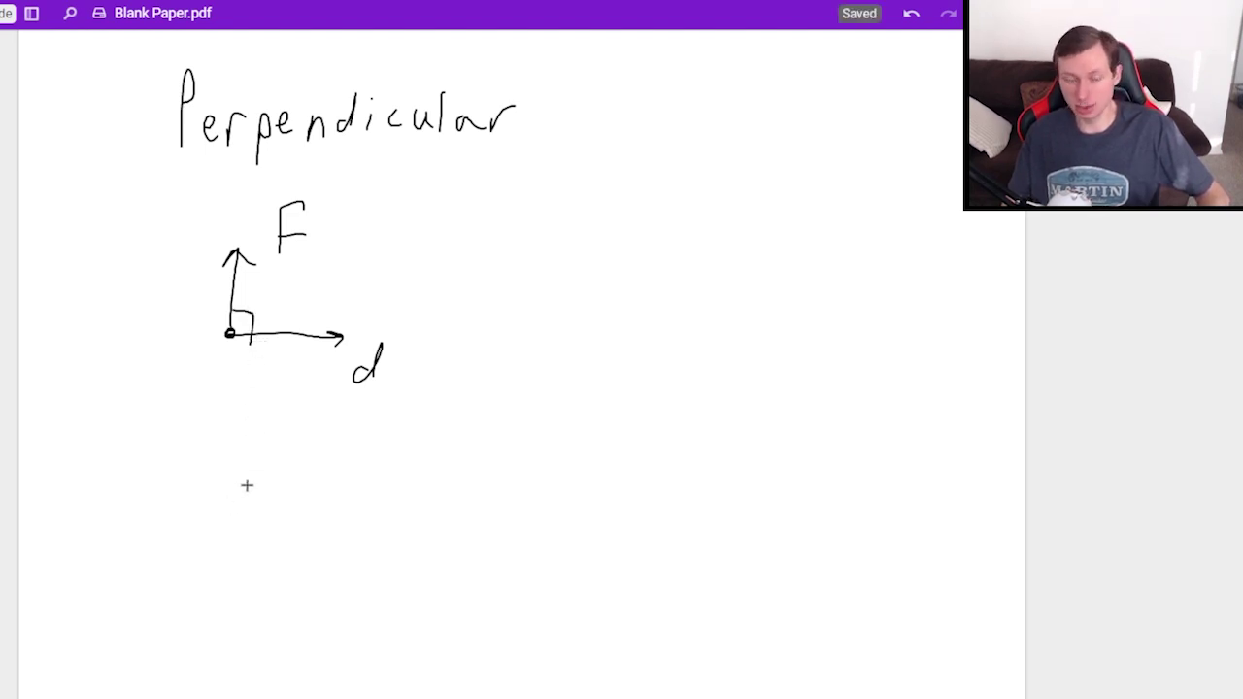
# Step: Handwrite W = 0 beneath the right-angled F and d arrows
pyautogui.moveTo(163, 439)
pyautogui.mouseDown()
pyautogui.moveTo(222, 433)
pyautogui.moveTo(267, 450)
pyautogui.mouseUp()
pyautogui.moveTo(237, 466); pyautogui.dragTo(312, 438)
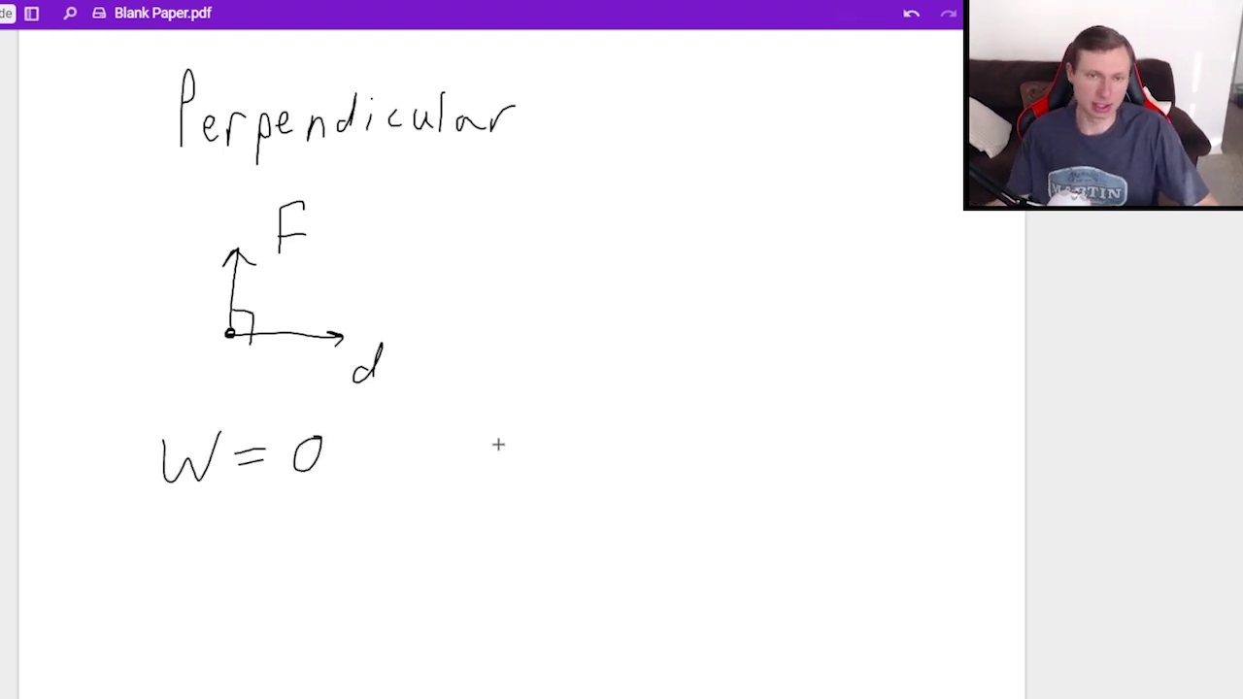
pyautogui.scroll(-10, 158, 250)
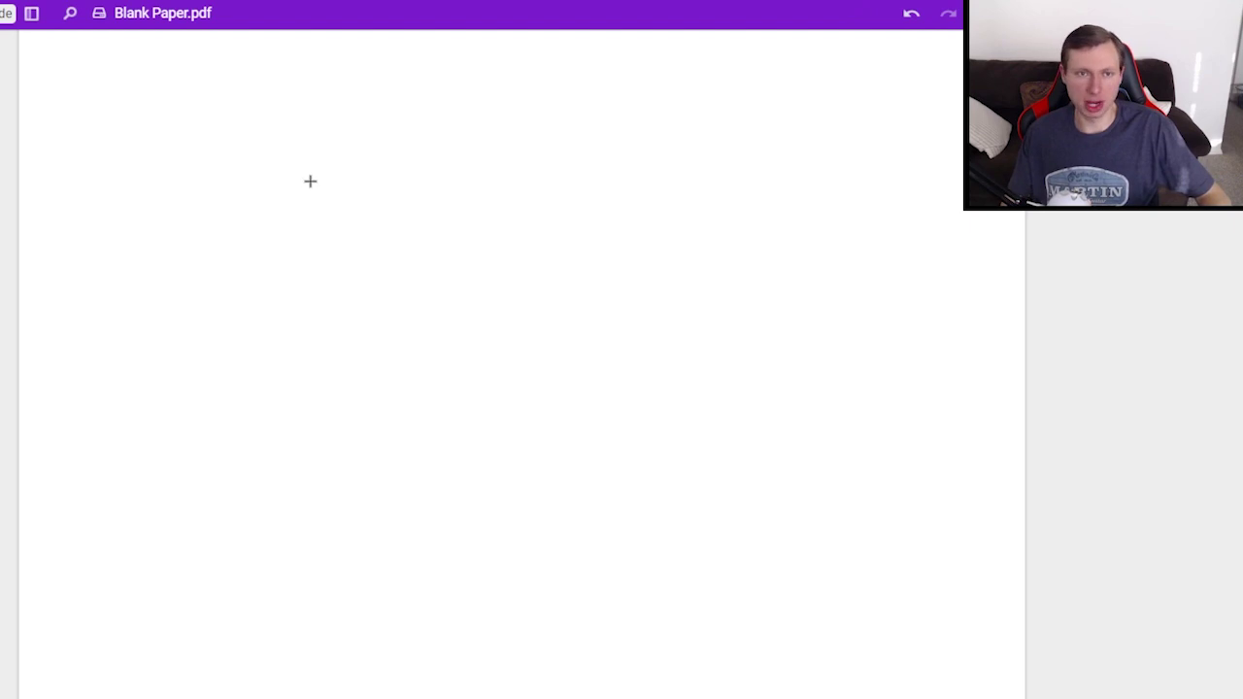
# Step: Draw a stick figure holding a box labelled 100kg
pyautogui.moveTo(226, 254)
pyautogui.mouseDown()
pyautogui.moveTo(308, 252)
pyautogui.moveTo(239, 230)
pyautogui.moveTo(225, 249)
pyautogui.mouseUp()
pyautogui.moveTo(359, 277); pyautogui.dragTo(387, 296)
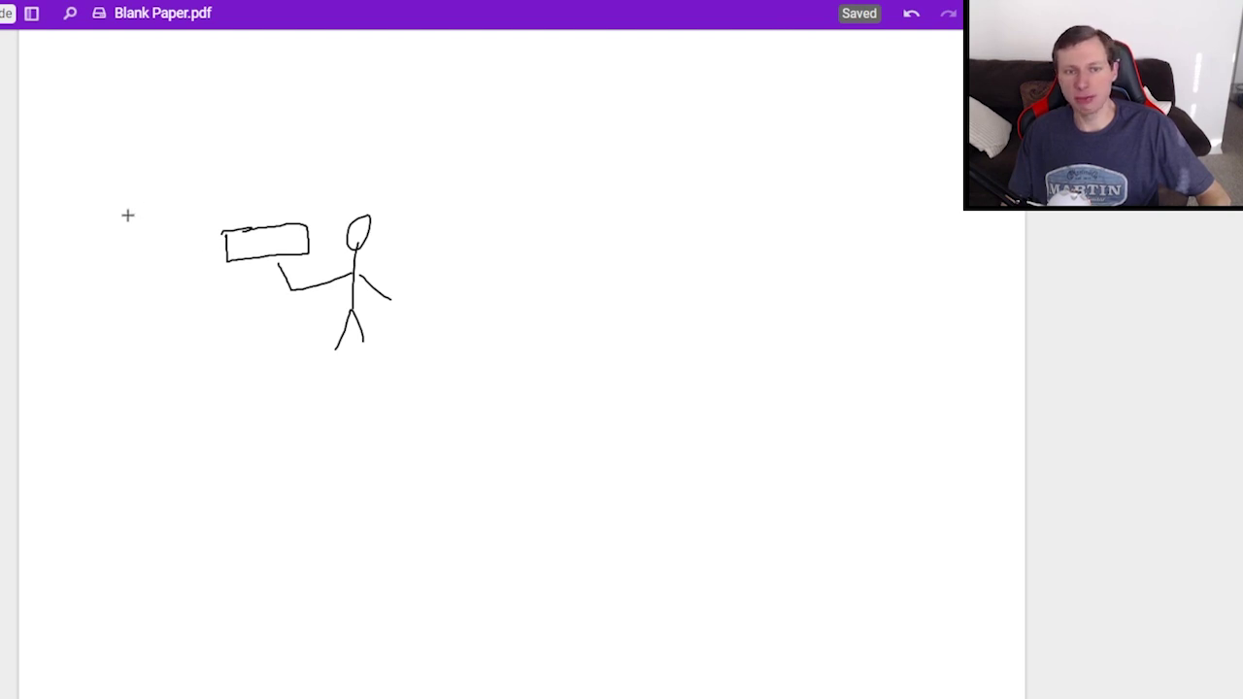
pyautogui.moveTo(127, 198); pyautogui.dragTo(127, 229)
pyautogui.moveTo(155, 198)
pyautogui.mouseDown()
pyautogui.moveTo(146, 216)
pyautogui.moveTo(155, 199)
pyautogui.mouseUp()
pyautogui.moveTo(178, 205); pyautogui.dragTo(195, 219)
pyautogui.moveTo(208, 191)
pyautogui.mouseDown()
pyautogui.moveTo(198, 206)
pyautogui.moveTo(209, 215)
pyautogui.mouseUp()
pyautogui.moveTo(231, 197); pyautogui.dragTo(221, 224)
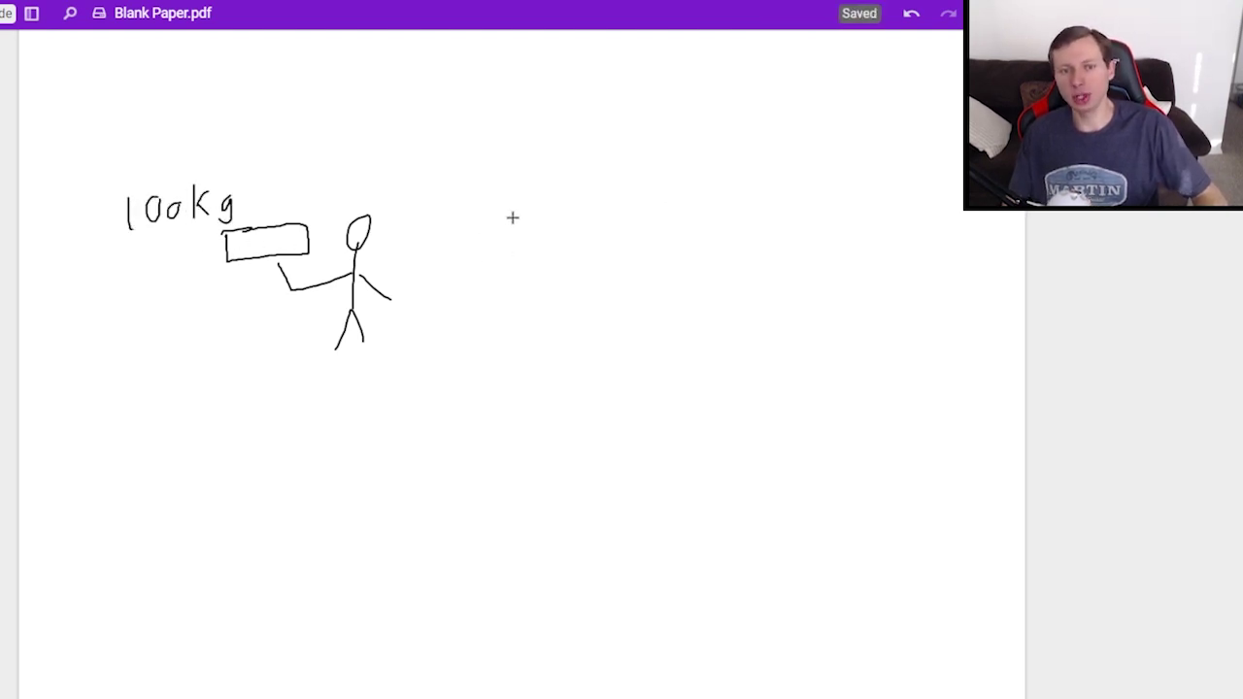
# Step: Write '5 hours' beside the stick figure
pyautogui.moveTo(522, 207); pyautogui.dragTo(503, 250)
pyautogui.moveTo(576, 202)
pyautogui.mouseDown()
pyautogui.moveTo(568, 253)
pyautogui.moveTo(581, 252)
pyautogui.mouseUp()
pyautogui.moveTo(602, 235); pyautogui.dragTo(613, 237)
pyautogui.moveTo(624, 233); pyautogui.dragTo(642, 255)
pyautogui.moveTo(648, 237)
pyautogui.mouseDown()
pyautogui.moveTo(649, 254)
pyautogui.moveTo(668, 233)
pyautogui.mouseUp()
pyautogui.moveTo(684, 231); pyautogui.dragTo(675, 260)
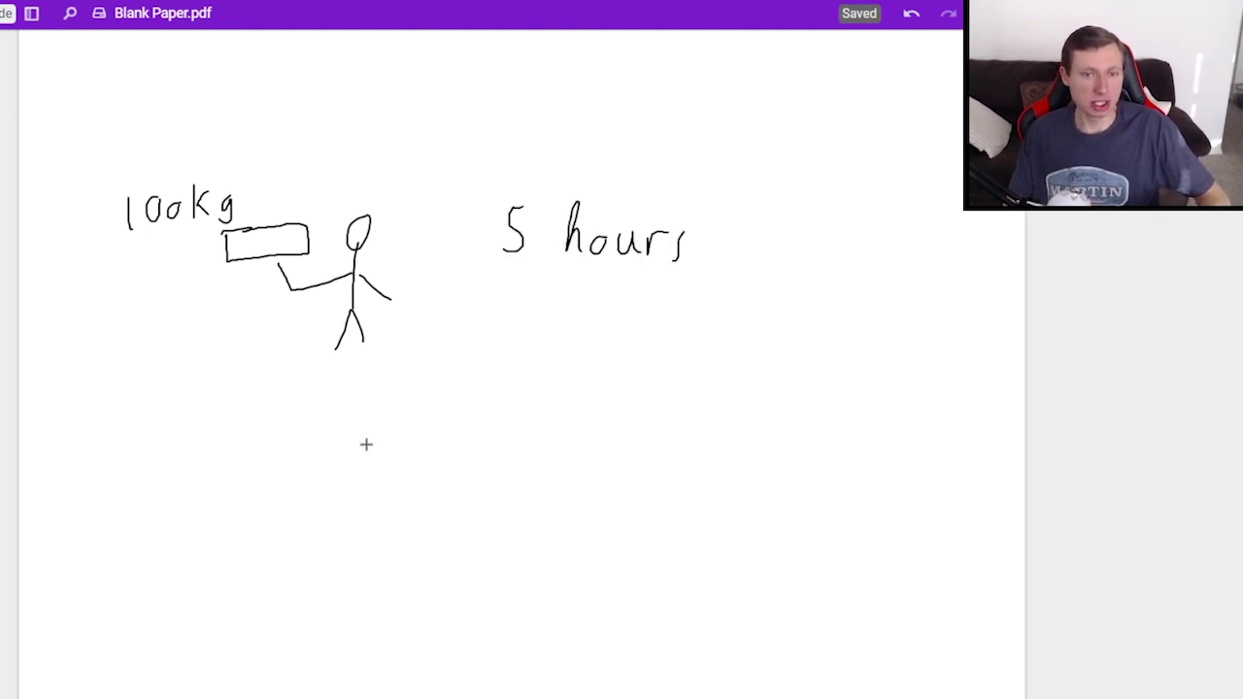
# Step: Write the question W = ? below the stick figure
pyautogui.moveTo(350, 400)
pyautogui.mouseDown()
pyautogui.moveTo(398, 417)
pyautogui.moveTo(404, 392)
pyautogui.mouseUp()
pyautogui.moveTo(417, 412)
pyautogui.mouseDown()
pyautogui.moveTo(447, 411)
pyautogui.moveTo(447, 423)
pyautogui.mouseUp()
pyautogui.click(486, 412)
pyautogui.moveTo(489, 369); pyautogui.dragTo(486, 414)
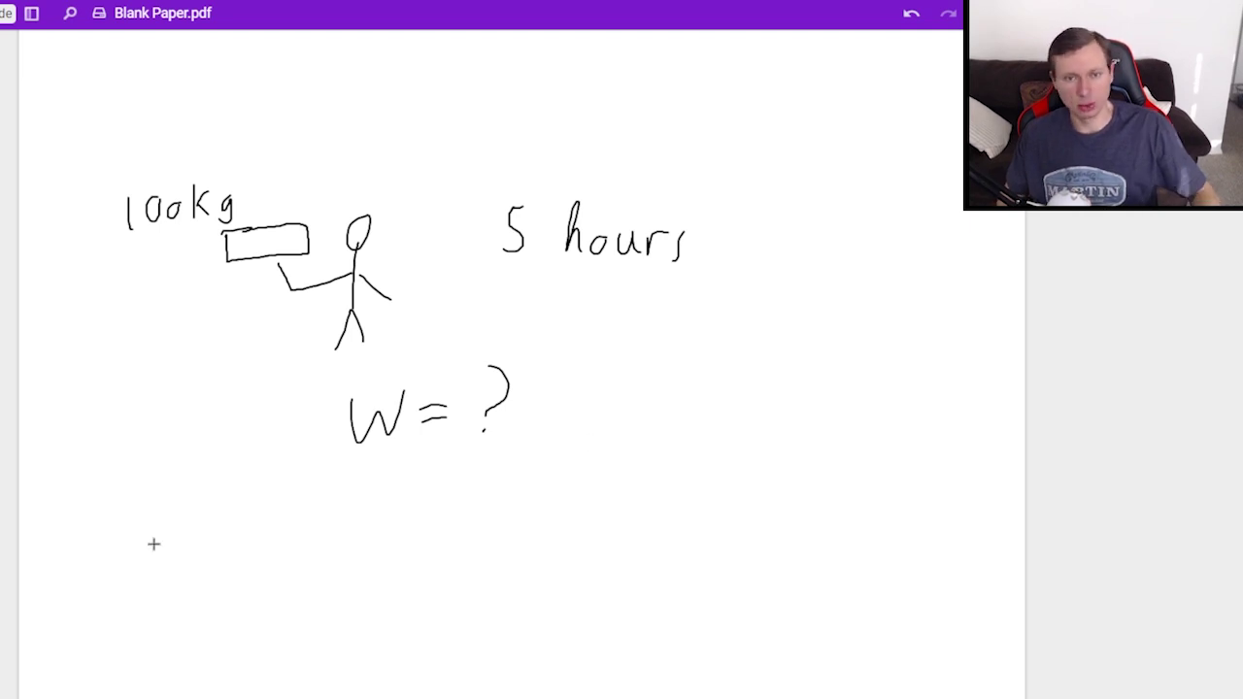
# Step: Convert the time to seconds: 5 × 60 × 60 = 18,000 s
pyautogui.moveTo(146, 536)
pyautogui.mouseDown()
pyautogui.moveTo(124, 581)
pyautogui.moveTo(194, 573)
pyautogui.moveTo(173, 575)
pyautogui.mouseUp()
pyautogui.moveTo(244, 536); pyautogui.dragTo(233, 563)
pyautogui.moveTo(275, 540); pyautogui.dragTo(321, 567)
pyautogui.moveTo(320, 550); pyautogui.dragTo(297, 569)
pyautogui.moveTo(381, 529)
pyautogui.mouseDown()
pyautogui.moveTo(359, 557)
pyautogui.moveTo(406, 575)
pyautogui.mouseUp()
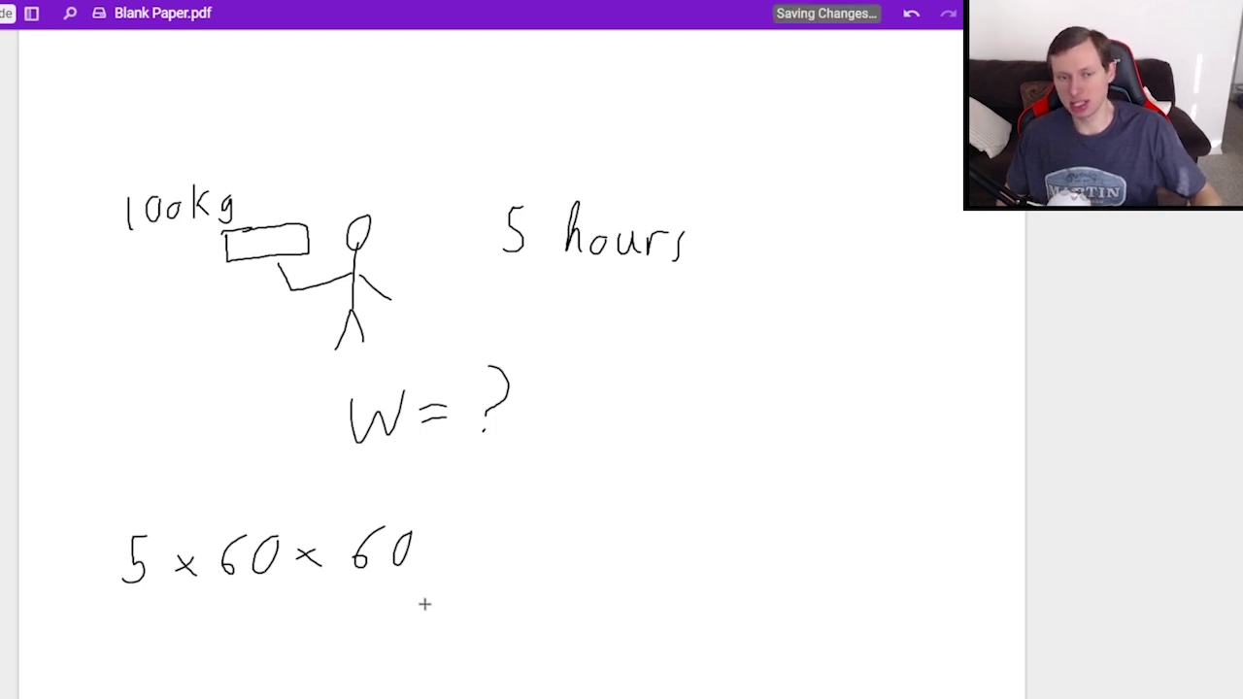
pyautogui.moveTo(447, 541); pyautogui.dragTo(468, 540)
pyautogui.moveTo(447, 553); pyautogui.dragTo(468, 551)
pyautogui.moveTo(501, 520)
pyautogui.mouseDown()
pyautogui.moveTo(497, 573)
pyautogui.moveTo(540, 552)
pyautogui.moveTo(542, 579)
pyautogui.mouseUp()
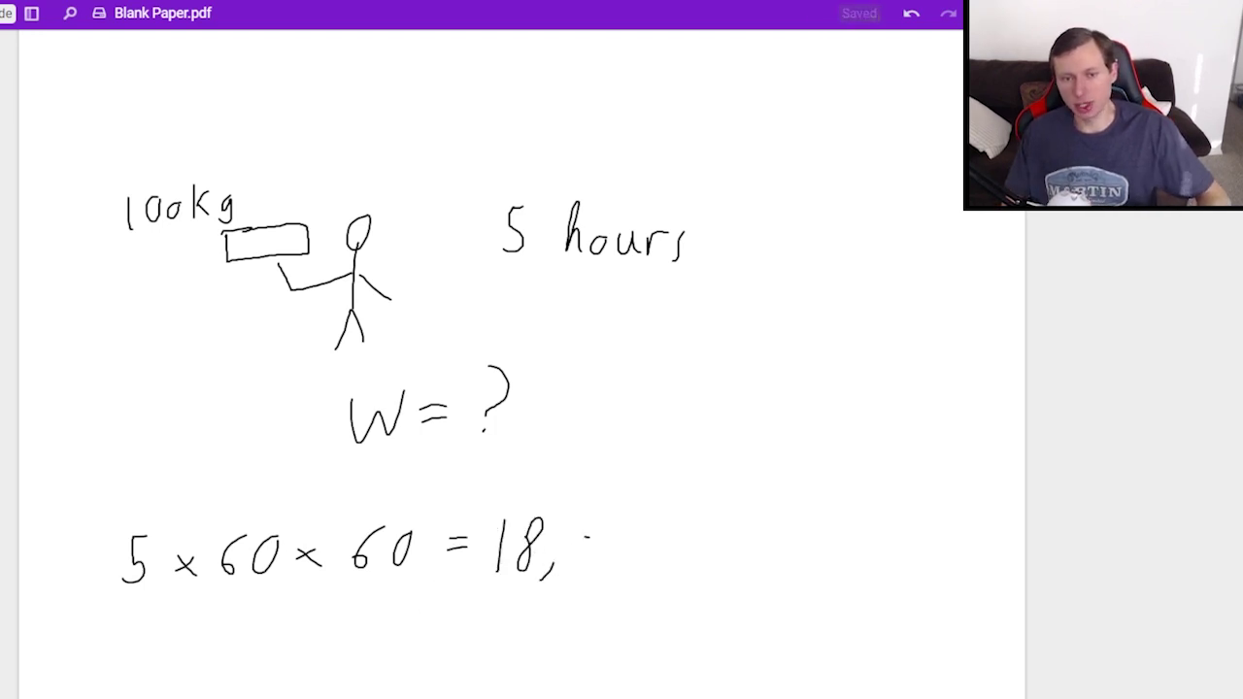
pyautogui.moveTo(581, 539); pyautogui.dragTo(580, 542)
pyautogui.moveTo(606, 540); pyautogui.dragTo(657, 563)
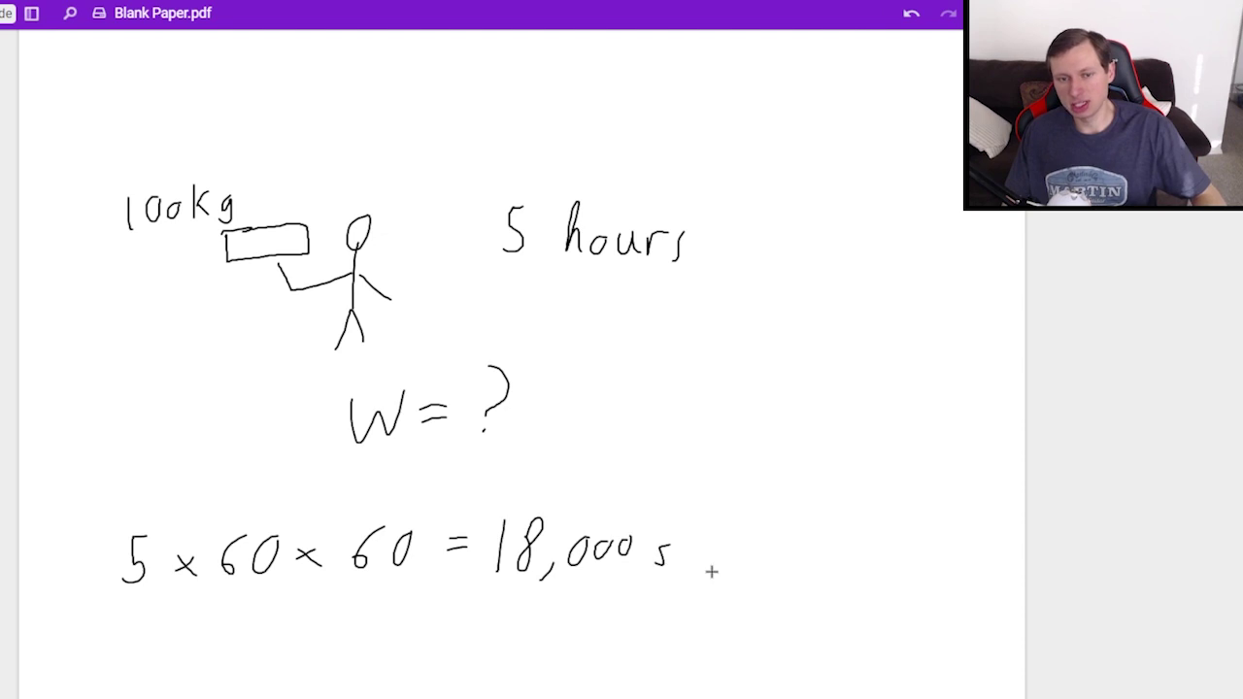
# Step: Write W = 0 and W = Fd cos θ below the time calculation
pyautogui.scroll(-3, 583, 562)
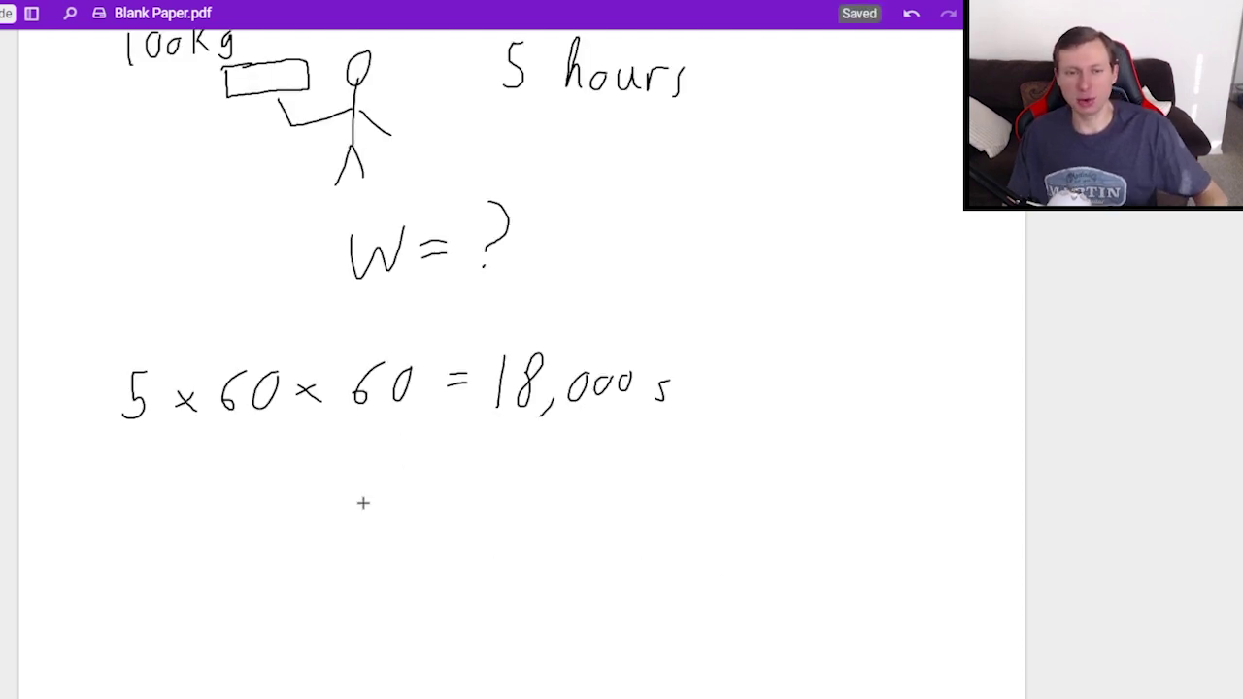
pyautogui.moveTo(255, 499)
pyautogui.mouseDown()
pyautogui.moveTo(304, 500)
pyautogui.moveTo(349, 525)
pyautogui.mouseUp()
pyautogui.moveTo(324, 539); pyautogui.dragTo(410, 518)
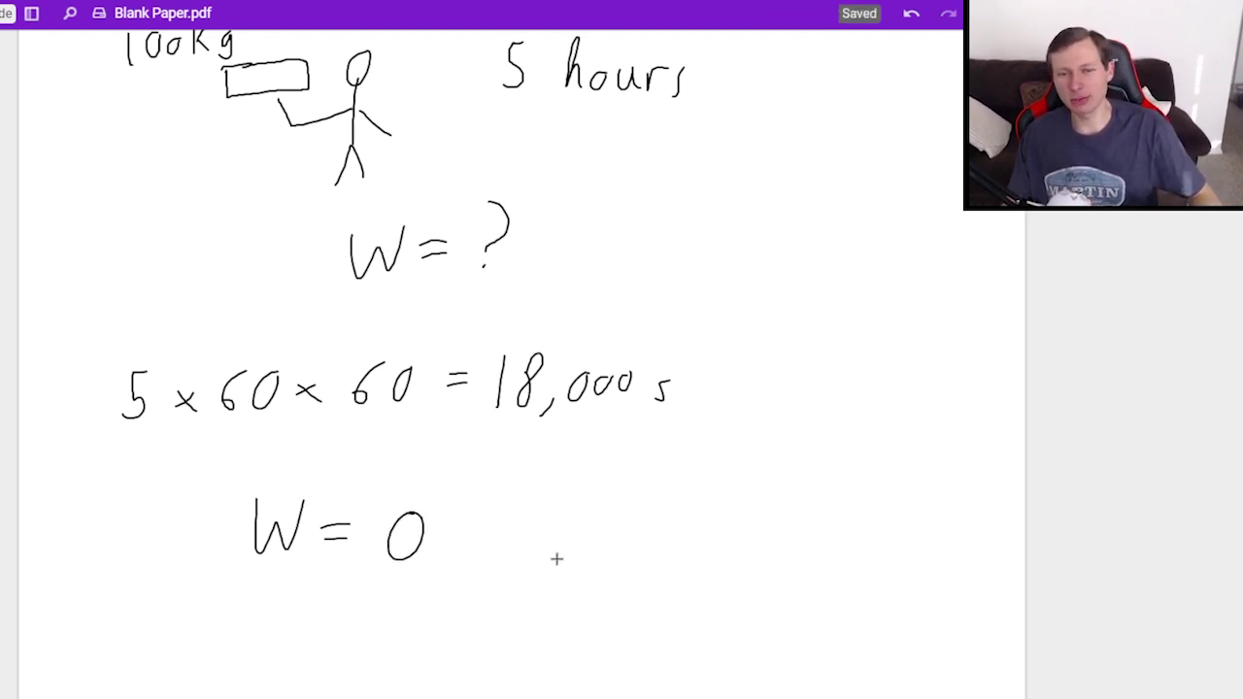
pyautogui.moveTo(569, 500); pyautogui.dragTo(611, 498)
pyautogui.moveTo(687, 562); pyautogui.dragTo(720, 503)
pyautogui.moveTo(693, 532); pyautogui.dragTo(713, 532)
pyautogui.moveTo(752, 544); pyautogui.dragTo(736, 553)
pyautogui.moveTo(767, 513)
pyautogui.mouseDown()
pyautogui.moveTo(763, 561)
pyautogui.moveTo(785, 561)
pyautogui.mouseUp()
pyautogui.moveTo(826, 543); pyautogui.dragTo(814, 566)
pyautogui.moveTo(878, 538); pyautogui.dragTo(874, 540)
pyautogui.moveTo(860, 551); pyautogui.dragTo(898, 551)
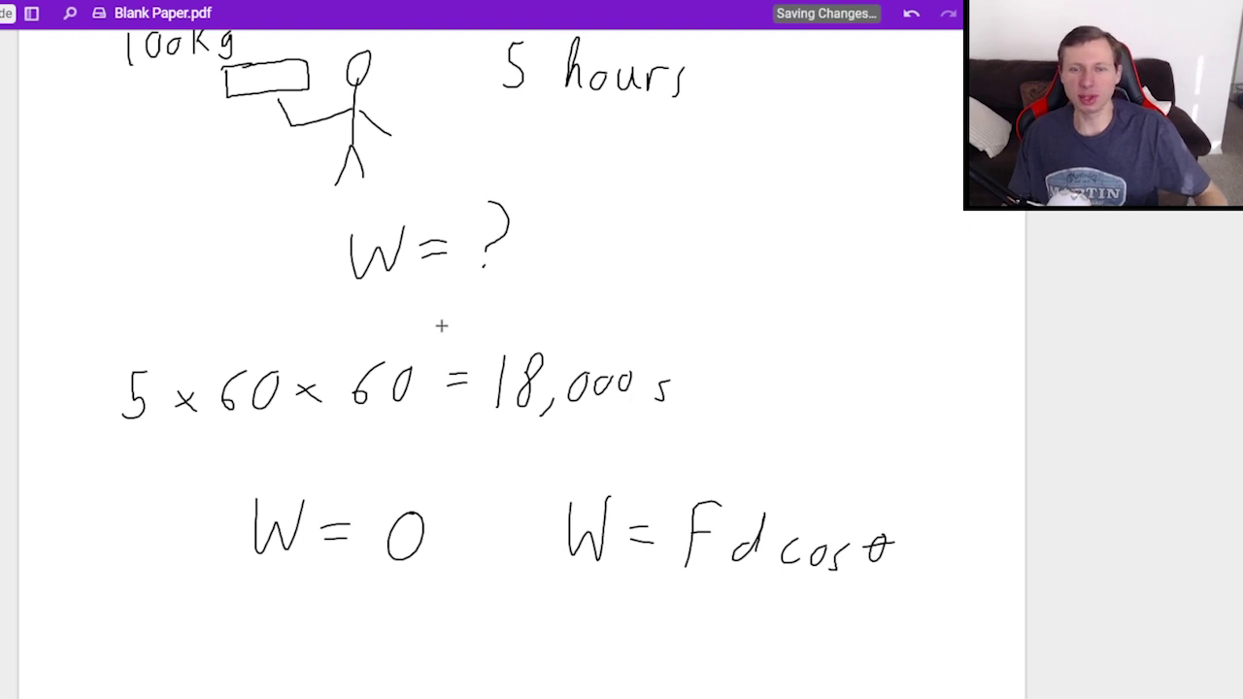
# Step: Note d = 0 and write a circled W = 0 beneath it
pyautogui.scroll(2, 439, 321)
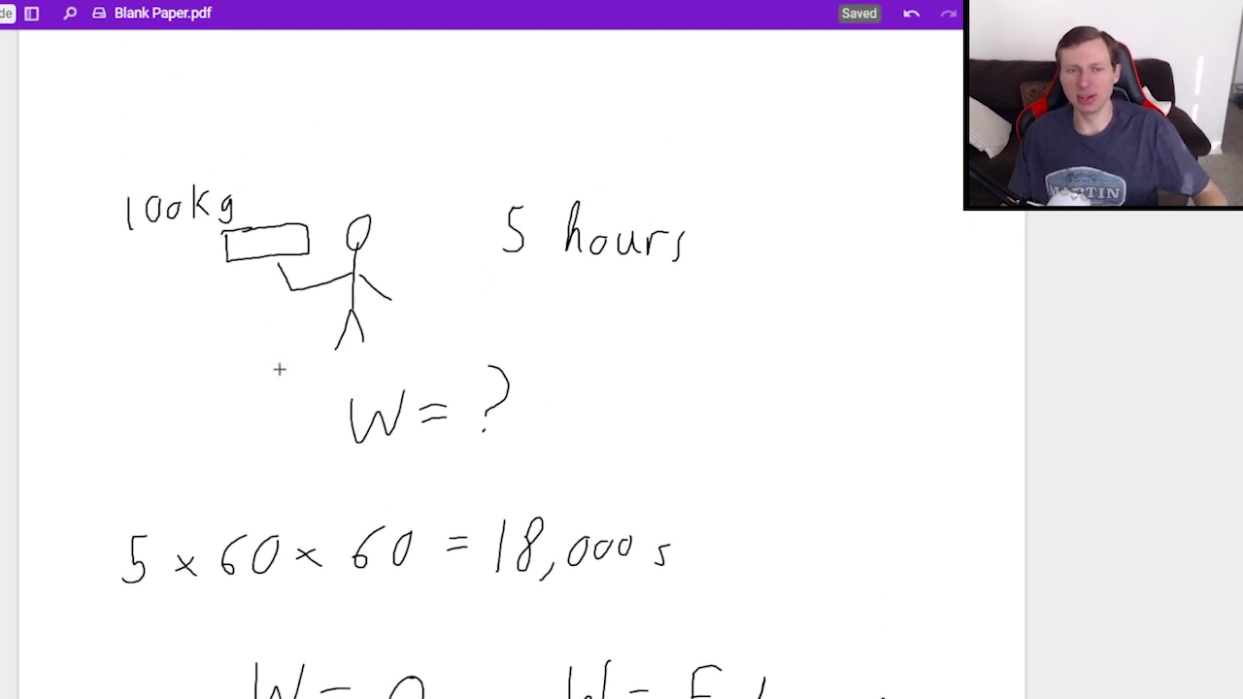
pyautogui.scroll(-4, 286, 384)
pyautogui.moveTo(584, 474)
pyautogui.mouseDown()
pyautogui.moveTo(589, 501)
pyautogui.moveTo(631, 472)
pyautogui.mouseUp()
pyautogui.moveTo(616, 483); pyautogui.dragTo(682, 461)
pyautogui.moveTo(497, 556); pyautogui.dragTo(596, 572)
pyautogui.moveTo(571, 589); pyautogui.dragTo(637, 573)
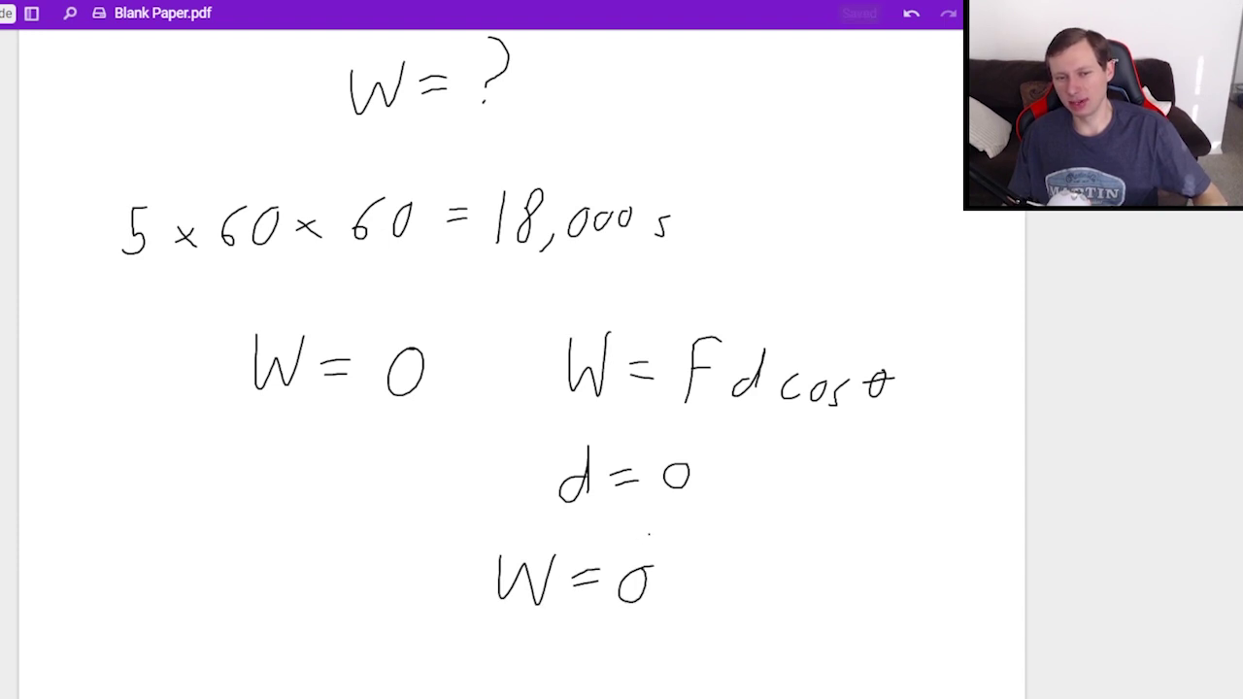
pyautogui.moveTo(608, 524); pyautogui.dragTo(649, 532)
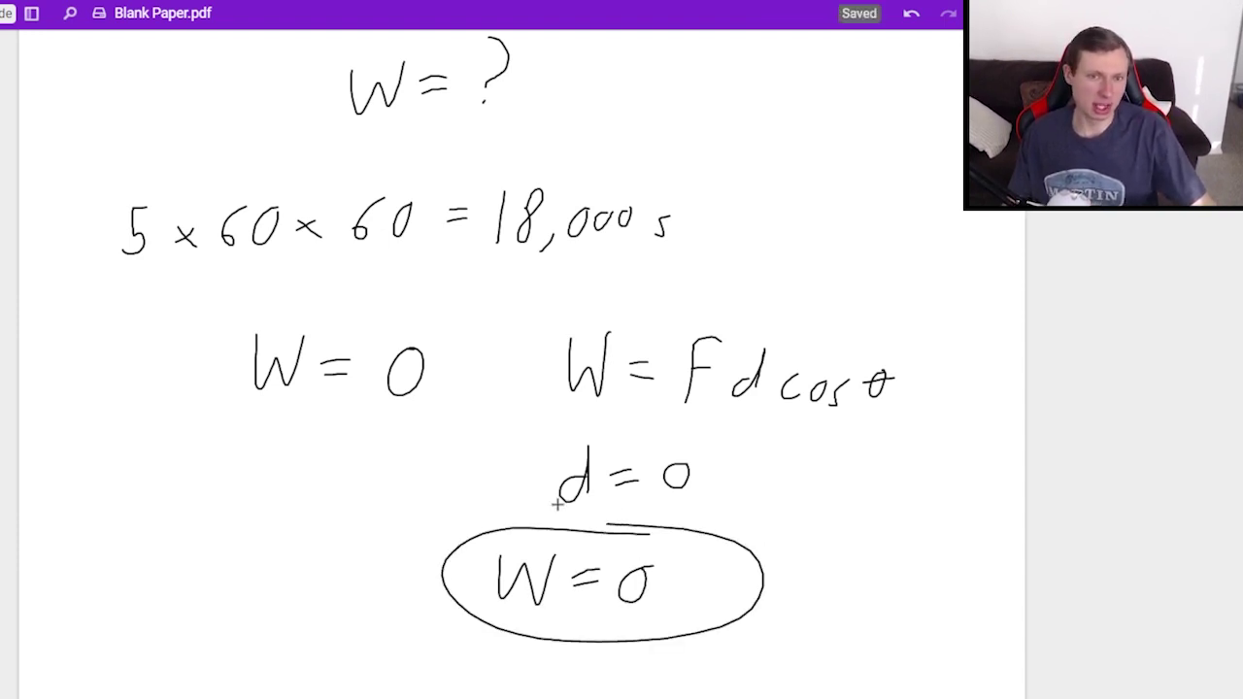
pyautogui.scroll(4, 493, 498)
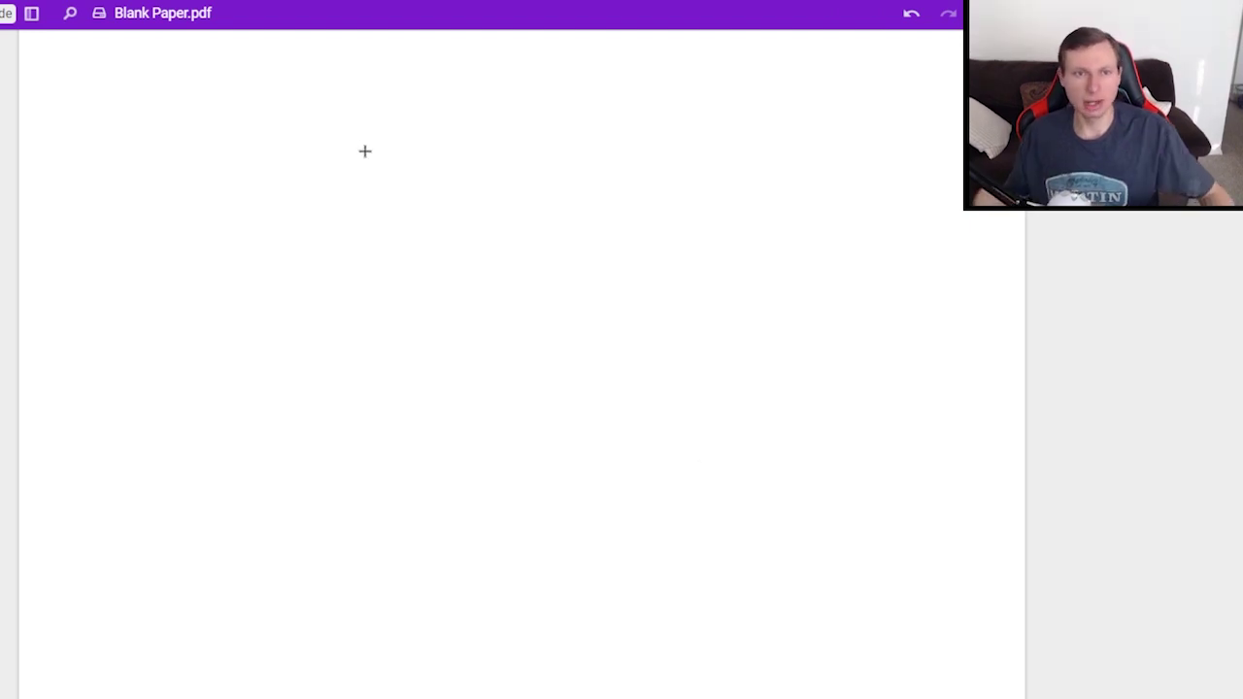
# Step: Draw a floor line with a block on it and write 500 beside the pull
pyautogui.moveTo(202, 227); pyautogui.dragTo(532, 230)
pyautogui.moveTo(311, 223)
pyautogui.mouseDown()
pyautogui.moveTo(317, 165)
pyautogui.moveTo(397, 221)
pyautogui.moveTo(546, 114)
pyautogui.moveTo(537, 148)
pyautogui.mouseUp()
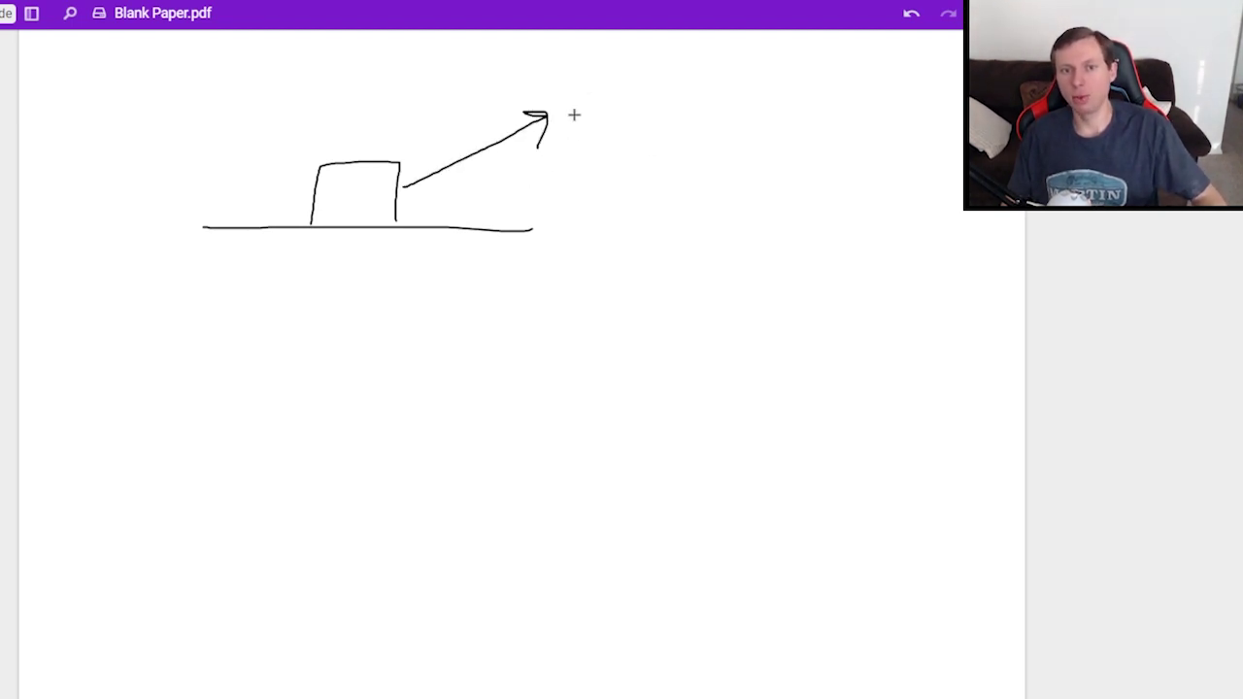
pyautogui.moveTo(594, 77); pyautogui.dragTo(574, 112)
pyautogui.moveTo(623, 80)
pyautogui.mouseDown()
pyautogui.moveTo(614, 103)
pyautogui.moveTo(623, 80)
pyautogui.mouseUp()
pyautogui.moveTo(655, 81)
pyautogui.mouseDown()
pyautogui.moveTo(666, 97)
pyautogui.moveTo(702, 73)
pyautogui.mouseUp()
# Step: Draw the upward normal force arrow labelled F_N = 100 N
pyautogui.moveTo(352, 152)
pyautogui.mouseDown()
pyautogui.moveTo(353, 107)
pyautogui.moveTo(366, 122)
pyautogui.mouseUp()
pyautogui.moveTo(283, 90); pyautogui.dragTo(307, 51)
pyautogui.moveTo(289, 70); pyautogui.dragTo(327, 82)
pyautogui.moveTo(345, 71); pyautogui.dragTo(359, 71)
pyautogui.moveTo(347, 78)
pyautogui.mouseDown()
pyautogui.moveTo(383, 87)
pyautogui.moveTo(403, 63)
pyautogui.mouseUp()
pyautogui.moveTo(423, 62)
pyautogui.mouseDown()
pyautogui.moveTo(417, 78)
pyautogui.moveTo(424, 62)
pyautogui.mouseUp()
pyautogui.moveTo(437, 87); pyautogui.dragTo(454, 51)
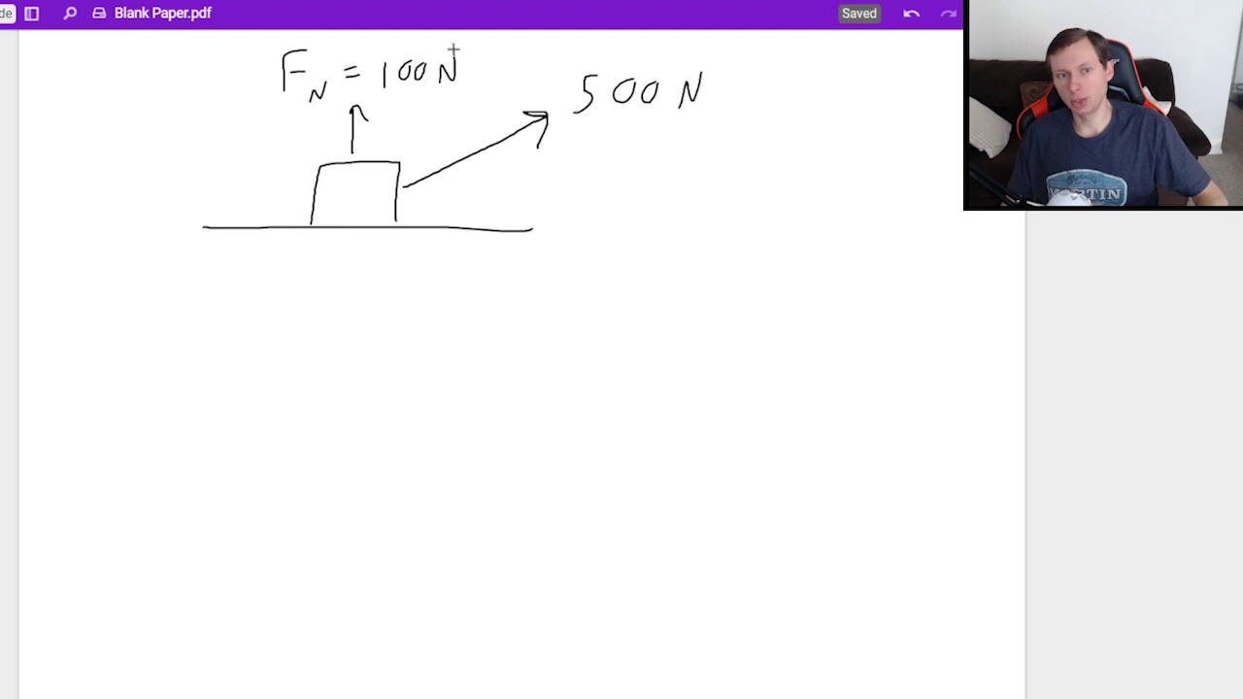
# Step: Draw a leftward friction arrow labelled f_k = 75 N
pyautogui.moveTo(309, 197); pyautogui.dragTo(227, 203)
pyautogui.moveTo(241, 194); pyautogui.dragTo(241, 210)
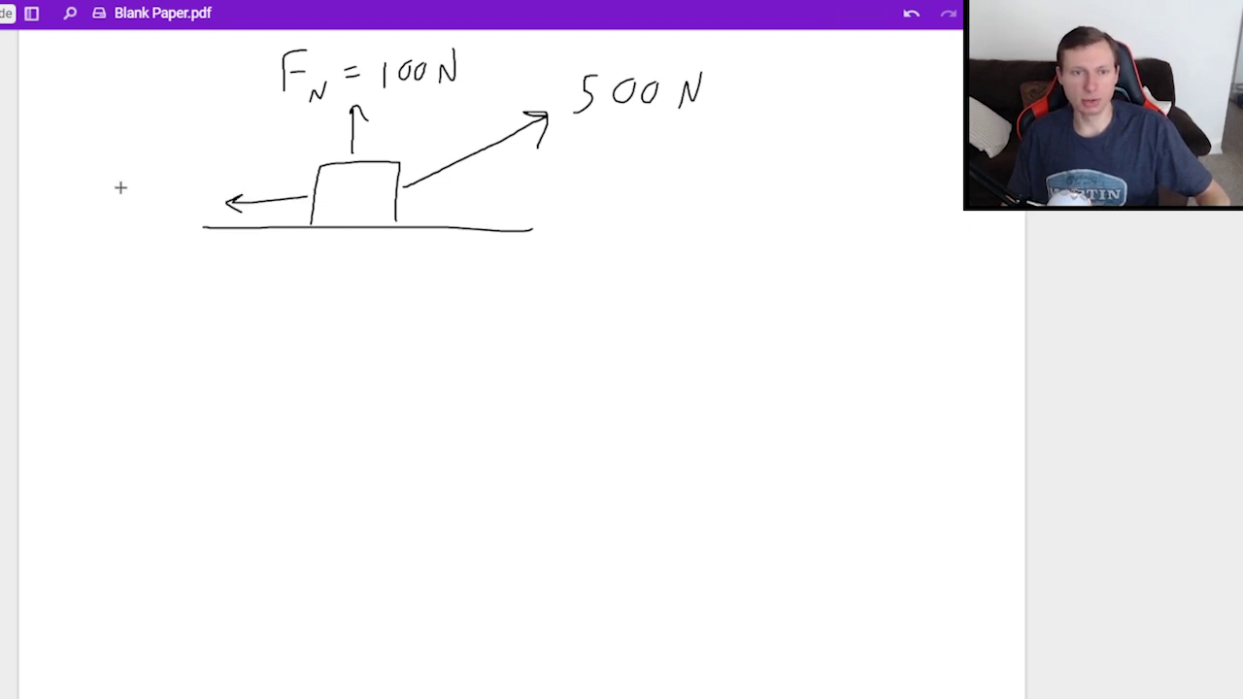
pyautogui.moveTo(115, 199); pyautogui.dragTo(122, 150)
pyautogui.moveTo(102, 182); pyautogui.dragTo(126, 208)
pyautogui.moveTo(137, 185)
pyautogui.mouseDown()
pyautogui.moveTo(138, 208)
pyautogui.moveTo(170, 167)
pyautogui.mouseUp()
pyautogui.moveTo(154, 178); pyautogui.dragTo(197, 175)
pyautogui.moveTo(220, 148); pyautogui.dragTo(263, 136)
# Step: Draw a displacement line below the block labelled 6 m
pyautogui.moveTo(390, 265); pyautogui.dragTo(389, 298)
pyautogui.moveTo(398, 277)
pyautogui.mouseDown()
pyautogui.moveTo(696, 275)
pyautogui.moveTo(698, 295)
pyautogui.mouseUp()
pyautogui.moveTo(540, 301)
pyautogui.mouseDown()
pyautogui.moveTo(528, 324)
pyautogui.moveTo(586, 340)
pyautogui.mouseUp()
# Step: Add a dashed horizontal reference and an angle arc marked 30°
pyautogui.moveTo(398, 189); pyautogui.dragTo(409, 189)
pyautogui.moveTo(430, 189); pyautogui.dragTo(444, 189)
pyautogui.moveTo(469, 188); pyautogui.dragTo(503, 188)
pyautogui.moveTo(528, 188); pyautogui.dragTo(554, 188)
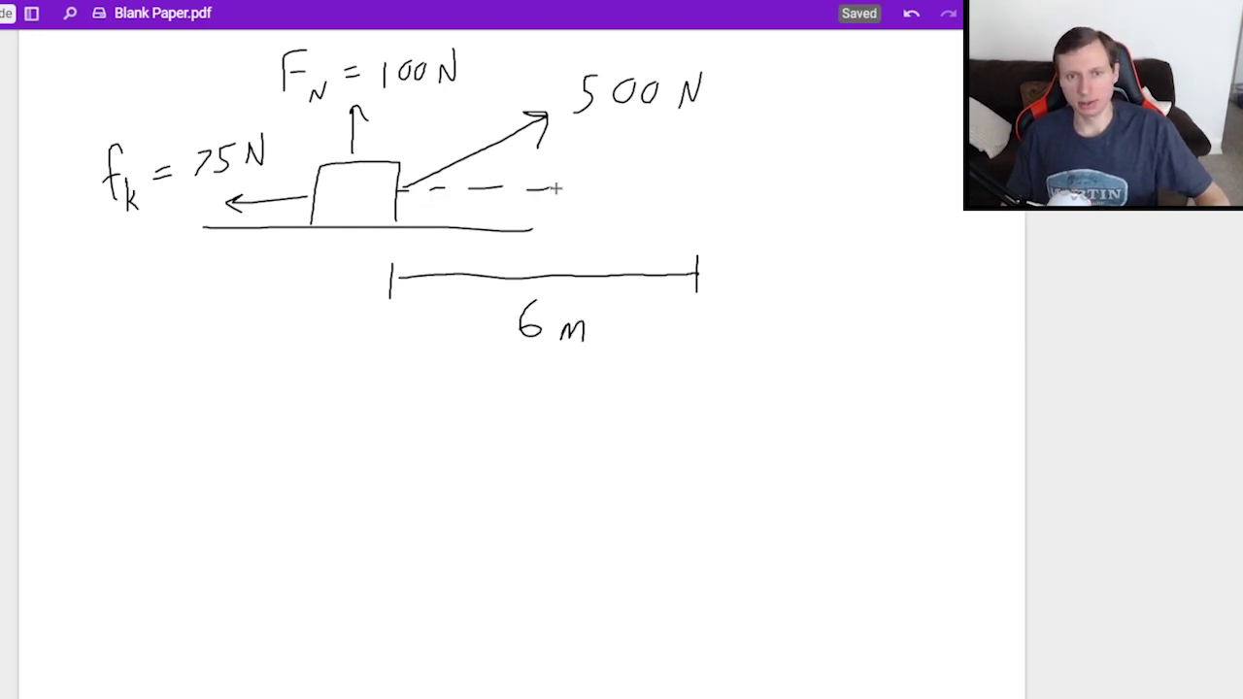
pyautogui.moveTo(437, 174)
pyautogui.mouseDown()
pyautogui.moveTo(442, 186)
pyautogui.moveTo(468, 178)
pyautogui.mouseUp()
pyautogui.moveTo(497, 160); pyautogui.dragTo(505, 170)
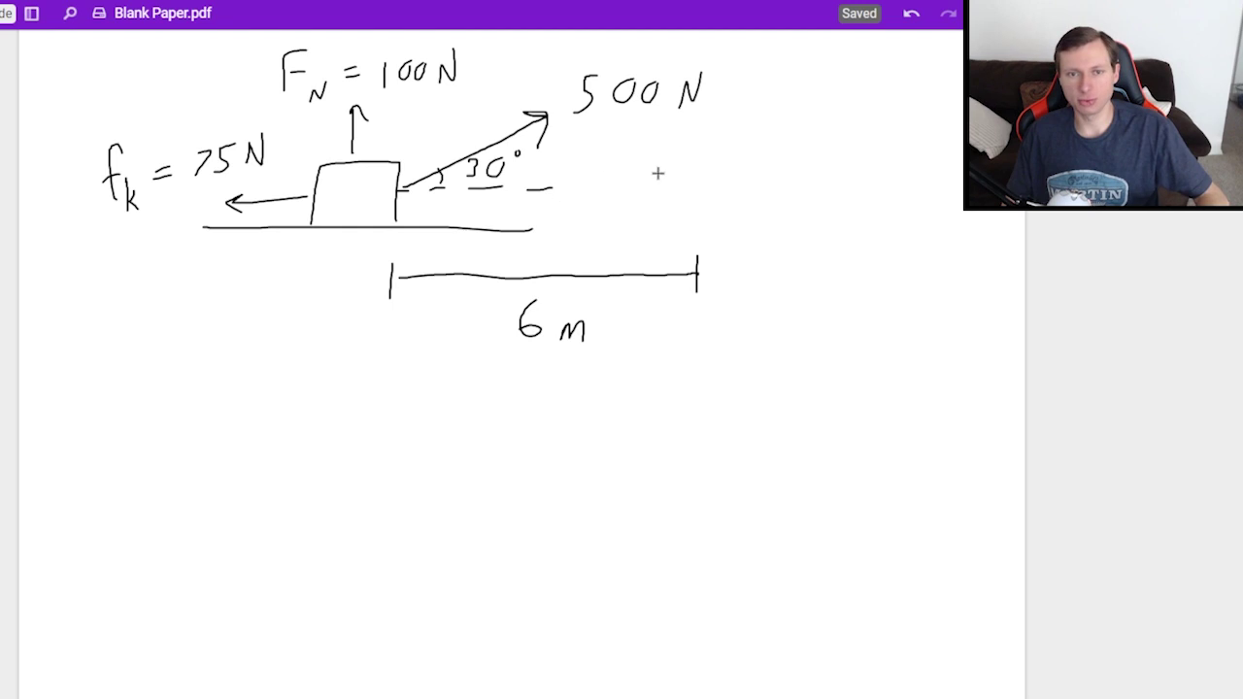
# Step: Write 'pull' under the 500 N label
pyautogui.moveTo(622, 140); pyautogui.dragTo(623, 173)
pyautogui.moveTo(623, 144); pyautogui.dragTo(631, 157)
pyautogui.moveTo(644, 146)
pyautogui.mouseDown()
pyautogui.moveTo(650, 161)
pyautogui.moveTo(661, 148)
pyautogui.mouseUp()
pyautogui.moveTo(668, 142); pyautogui.dragTo(668, 167)
pyautogui.moveTo(681, 127); pyautogui.dragTo(685, 156)
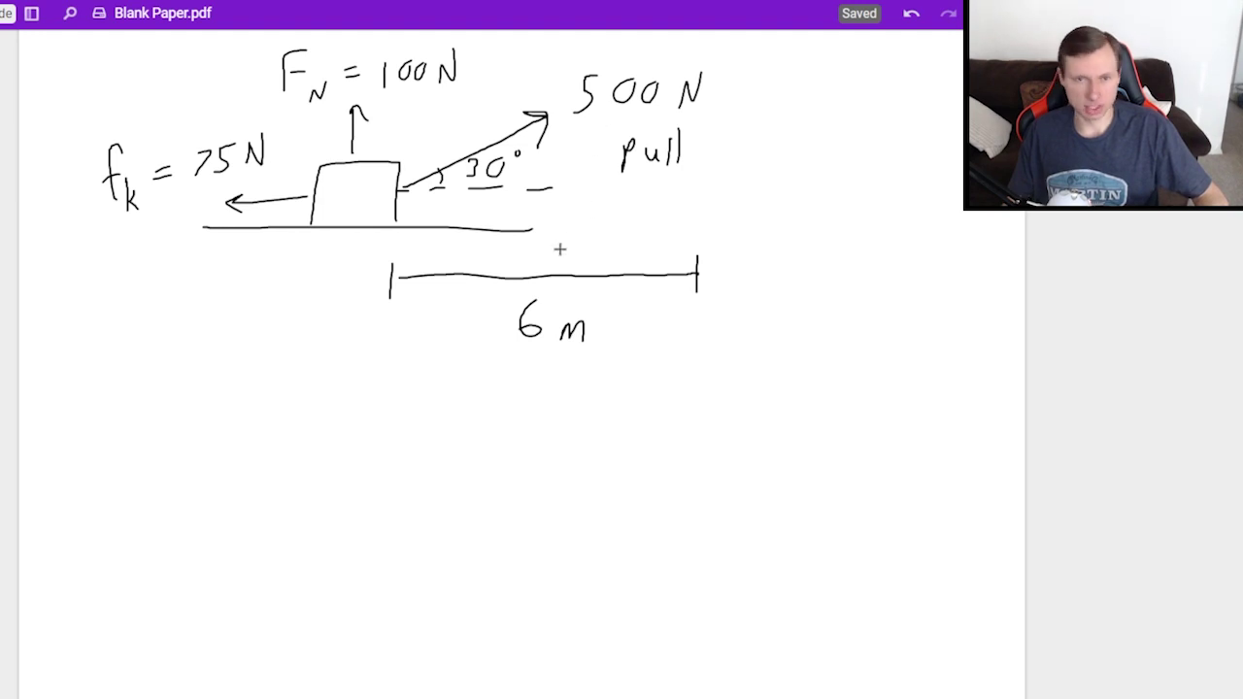
# Step: Begin the work equation W = 500 below the diagram
pyautogui.moveTo(123, 475)
pyautogui.mouseDown()
pyautogui.moveTo(167, 428)
pyautogui.moveTo(213, 446)
pyautogui.mouseUp()
pyautogui.moveTo(192, 461)
pyautogui.mouseDown()
pyautogui.moveTo(262, 437)
pyautogui.moveTo(246, 464)
pyautogui.moveTo(290, 439)
pyautogui.mouseUp()
pyautogui.moveTo(317, 438); pyautogui.dragTo(349, 476)
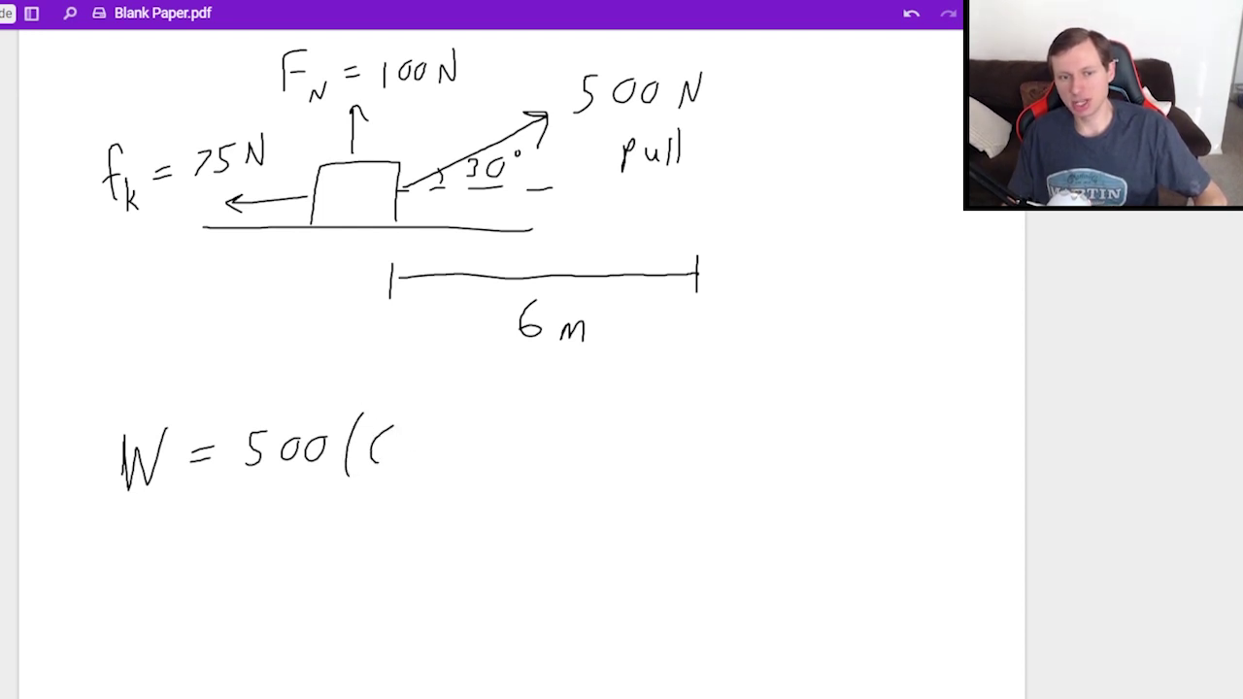
# Step: Extend the equation to W = 500(6)cos 30°
pyautogui.moveTo(384, 433); pyautogui.dragTo(374, 458)
pyautogui.moveTo(392, 431); pyautogui.dragTo(394, 486)
pyautogui.moveTo(436, 450)
pyautogui.mouseDown()
pyautogui.moveTo(434, 465)
pyautogui.moveTo(448, 449)
pyautogui.mouseUp()
pyautogui.moveTo(483, 461); pyautogui.dragTo(493, 449)
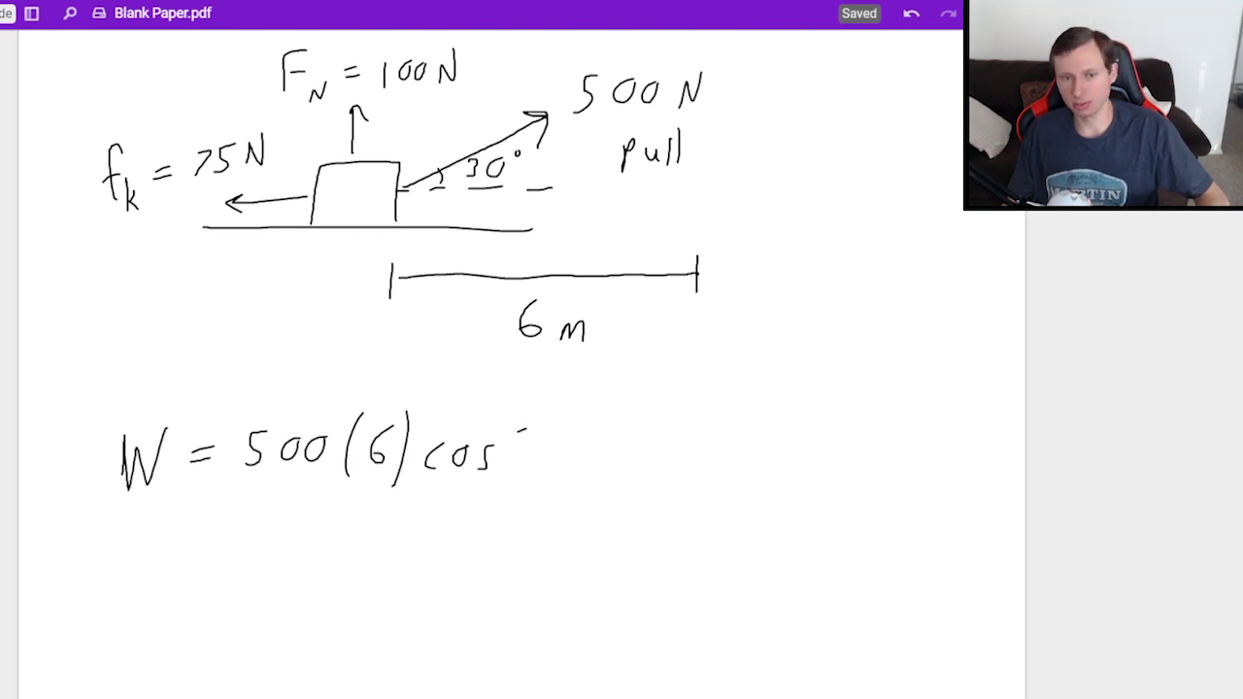
pyautogui.moveTo(518, 433); pyautogui.dragTo(522, 466)
pyautogui.moveTo(573, 429)
pyautogui.mouseDown()
pyautogui.moveTo(559, 441)
pyautogui.moveTo(575, 429)
pyautogui.mouseUp()
pyautogui.click(595, 420)
pyautogui.scroll(-3, 601, 447)
# Step: Write = 2598 J on the next line and circle the answer
pyautogui.moveTo(213, 389); pyautogui.dragTo(233, 397)
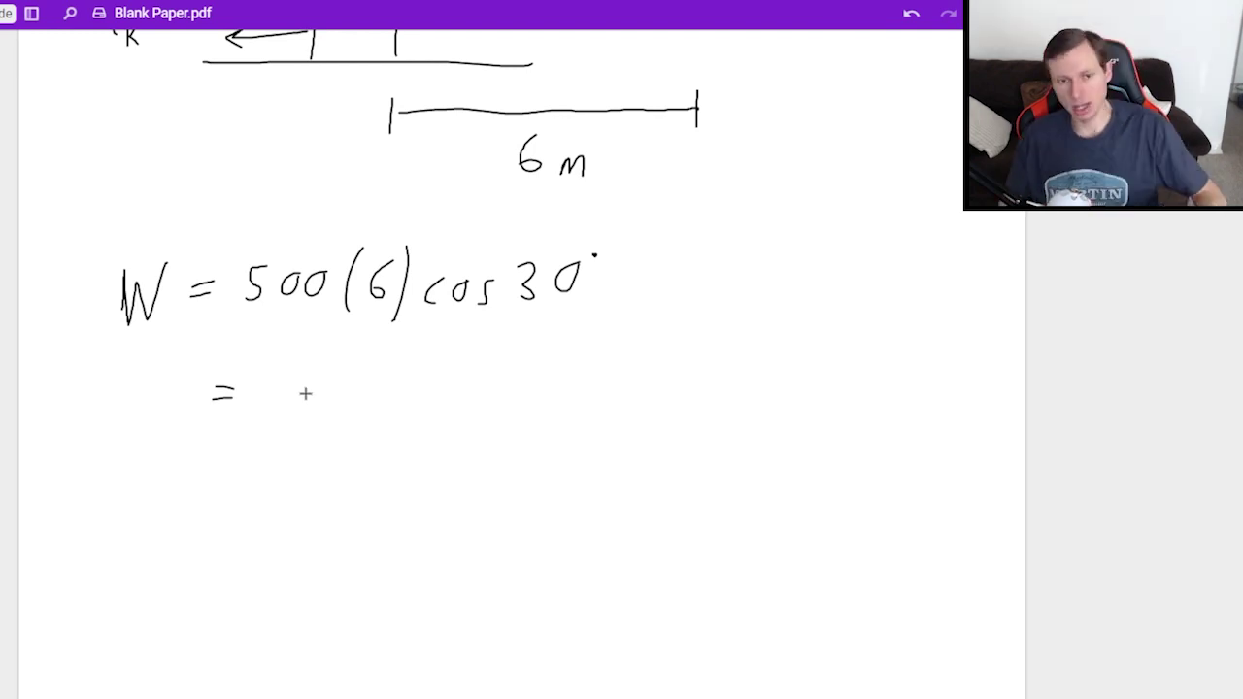
pyautogui.moveTo(278, 386)
pyautogui.mouseDown()
pyautogui.moveTo(284, 418)
pyautogui.moveTo(309, 420)
pyautogui.mouseUp()
pyautogui.moveTo(342, 388)
pyautogui.mouseDown()
pyautogui.moveTo(355, 385)
pyautogui.moveTo(337, 419)
pyautogui.mouseUp()
pyautogui.moveTo(393, 381)
pyautogui.mouseDown()
pyautogui.moveTo(382, 418)
pyautogui.moveTo(423, 381)
pyautogui.mouseUp()
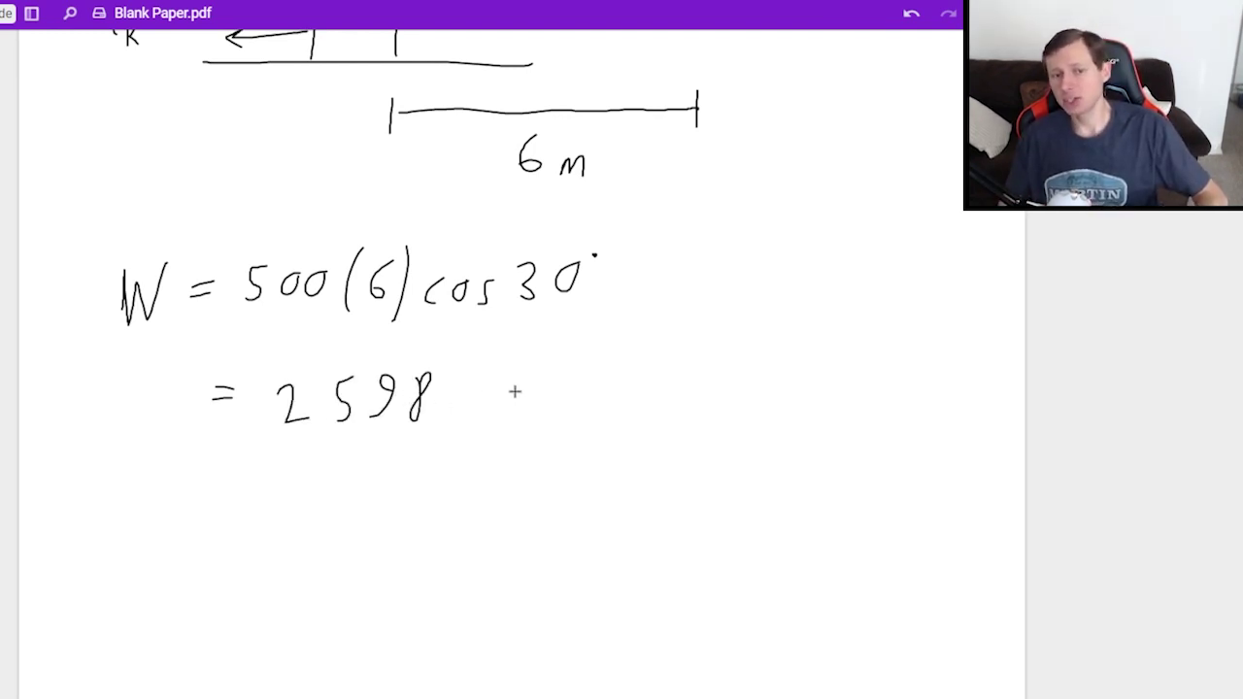
pyautogui.moveTo(479, 375)
pyautogui.mouseDown()
pyautogui.moveTo(529, 372)
pyautogui.moveTo(480, 426)
pyautogui.mouseUp()
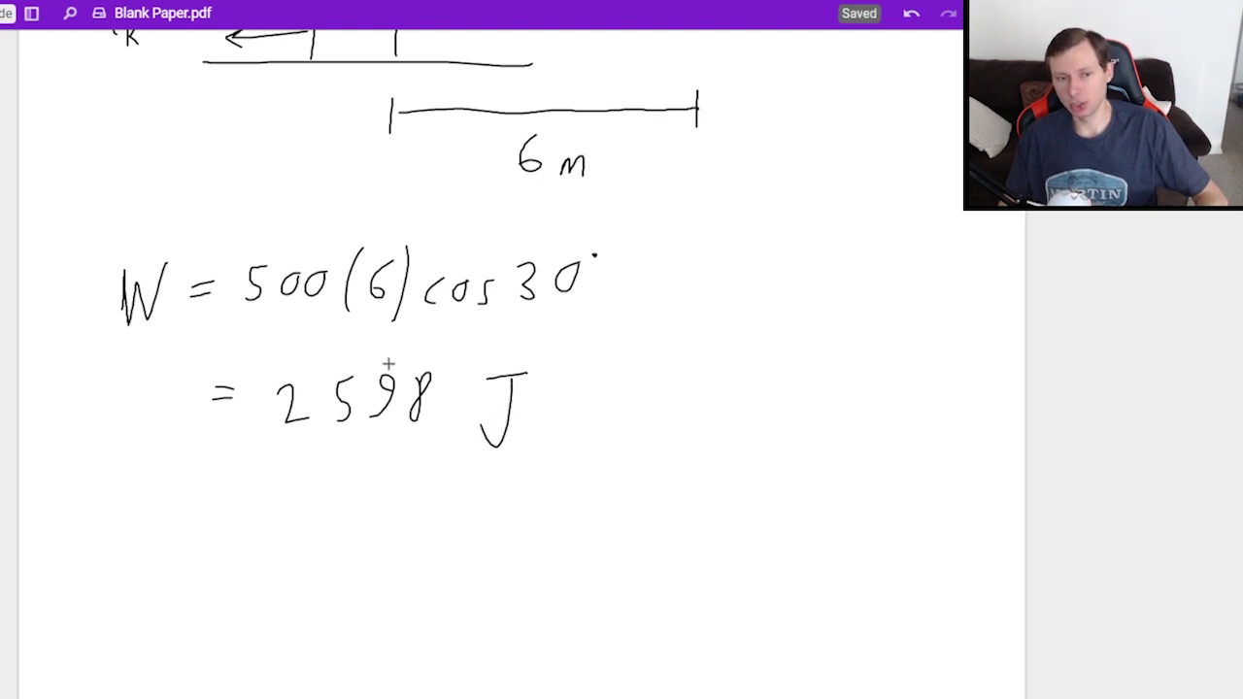
pyautogui.moveTo(427, 347)
pyautogui.mouseDown()
pyautogui.moveTo(264, 442)
pyautogui.moveTo(427, 347)
pyautogui.mouseUp()
# Step: Write the word 'Joule' beside the circled answer
pyautogui.moveTo(680, 390)
pyautogui.mouseDown()
pyautogui.moveTo(684, 425)
pyautogui.moveTo(734, 409)
pyautogui.moveTo(757, 428)
pyautogui.mouseUp()
pyautogui.moveTo(772, 381)
pyautogui.mouseDown()
pyautogui.moveTo(774, 424)
pyautogui.moveTo(810, 428)
pyautogui.mouseUp()
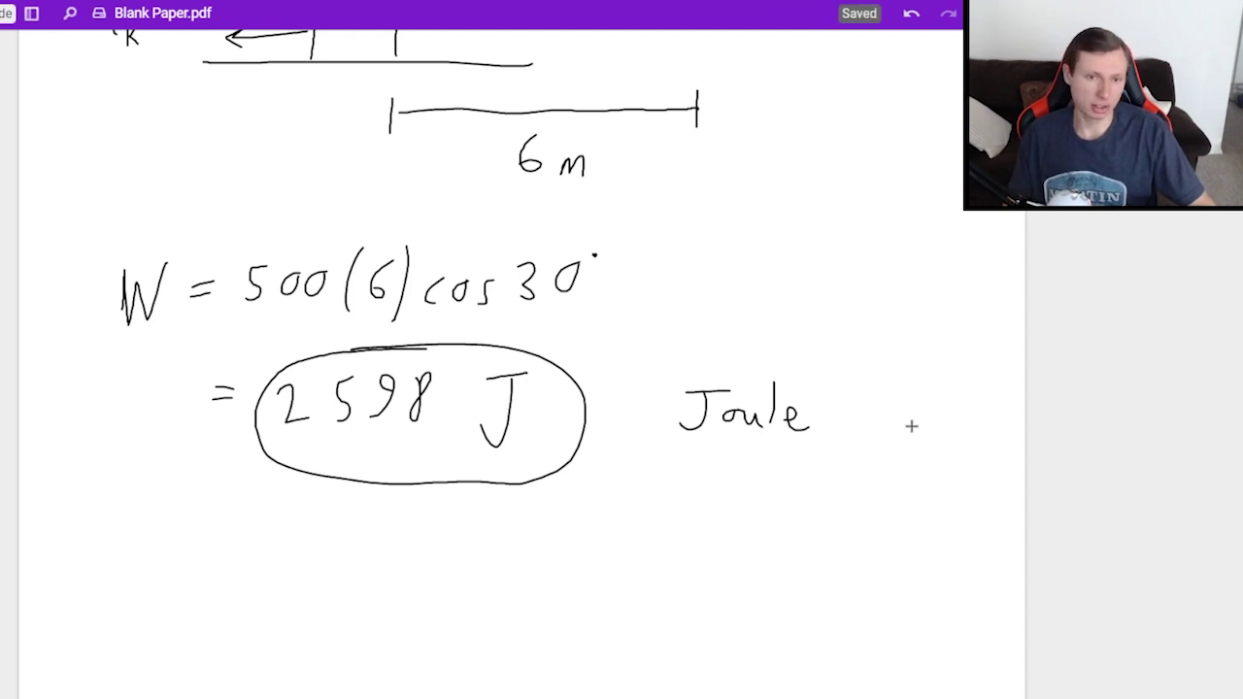
pyautogui.scroll(2, 449, 139)
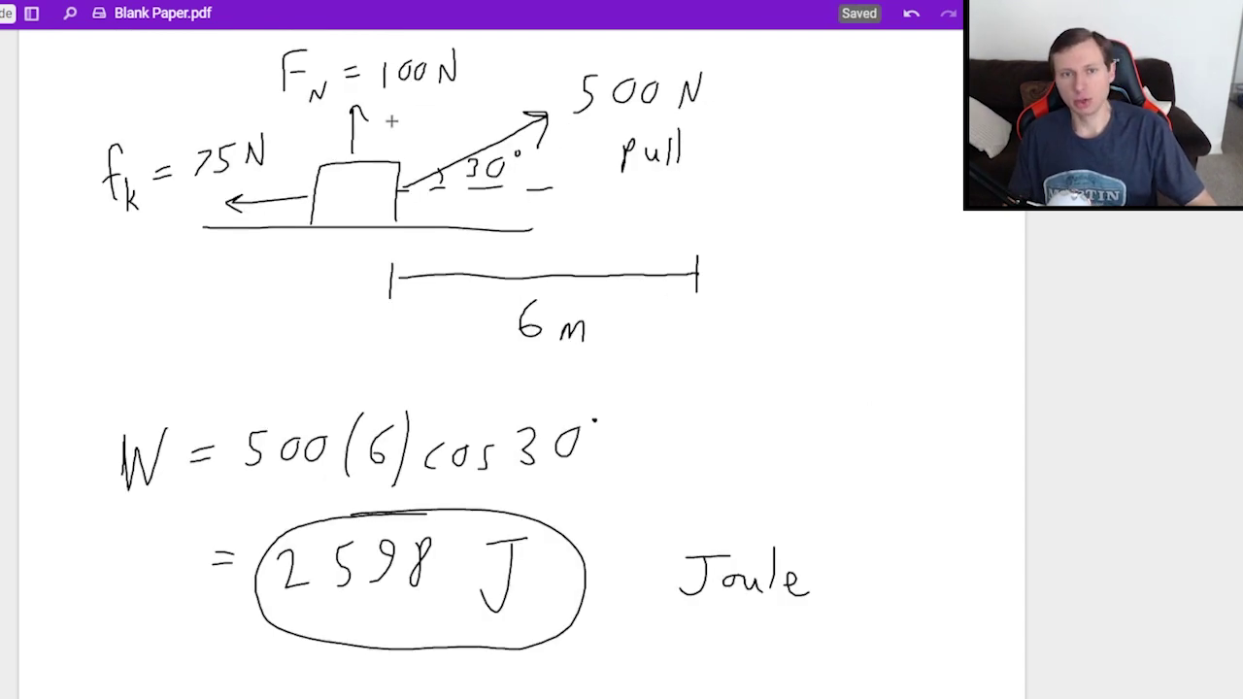
# Step: Start the normal-force work line W = 100(6) below the 2598 J answer
pyautogui.scroll(-2, 408, 353)
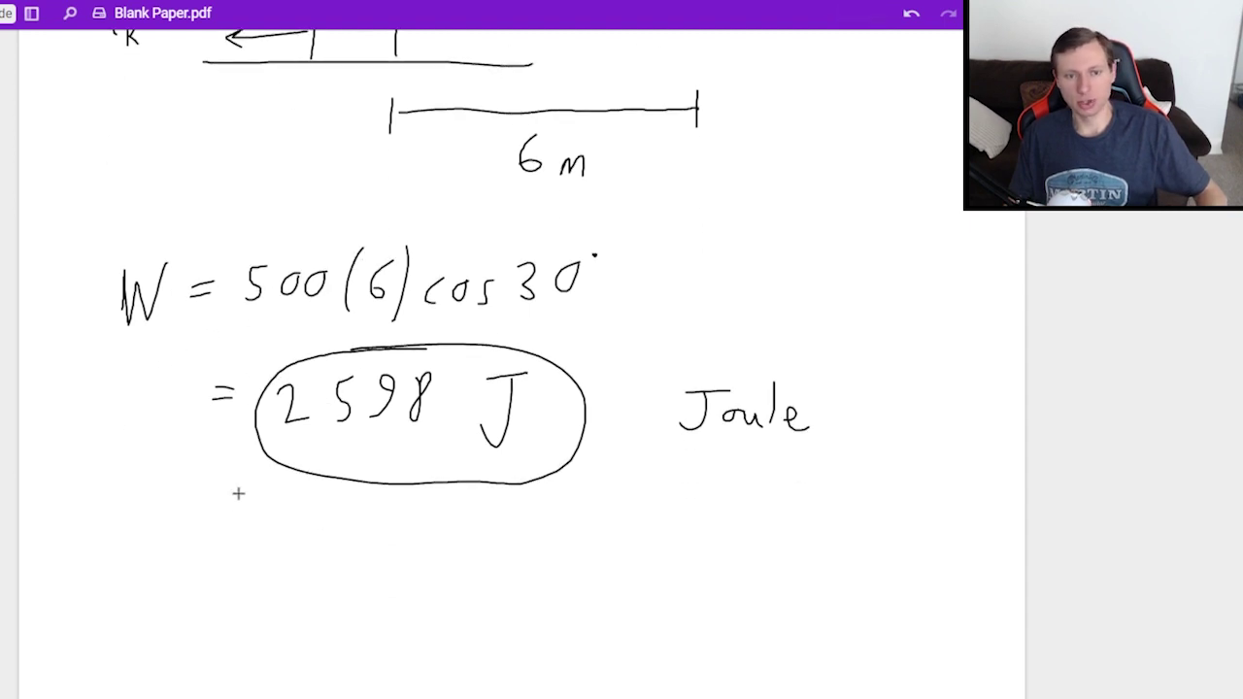
pyautogui.moveTo(114, 574)
pyautogui.mouseDown()
pyautogui.moveTo(117, 608)
pyautogui.moveTo(173, 575)
pyautogui.mouseUp()
pyautogui.moveTo(186, 587); pyautogui.dragTo(214, 600)
pyautogui.scroll(3, 322, 608)
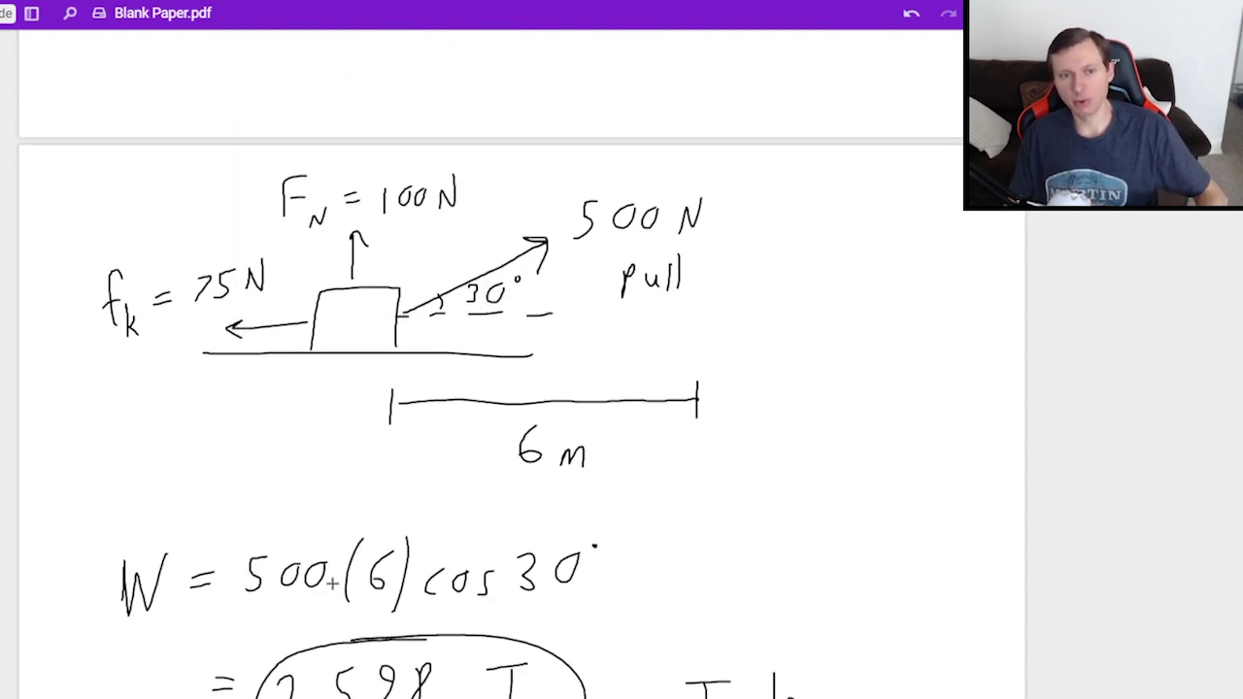
pyautogui.scroll(-3, 360, 502)
pyautogui.scroll(-2, 306, 549)
pyautogui.moveTo(254, 410); pyautogui.dragTo(254, 451)
pyautogui.moveTo(287, 410)
pyautogui.mouseDown()
pyautogui.moveTo(309, 413)
pyautogui.moveTo(348, 458)
pyautogui.mouseUp()
pyautogui.moveTo(386, 412); pyautogui.dragTo(384, 445)
pyautogui.moveTo(394, 404); pyautogui.dragTo(398, 470)
pyautogui.scroll(4, 466, 458)
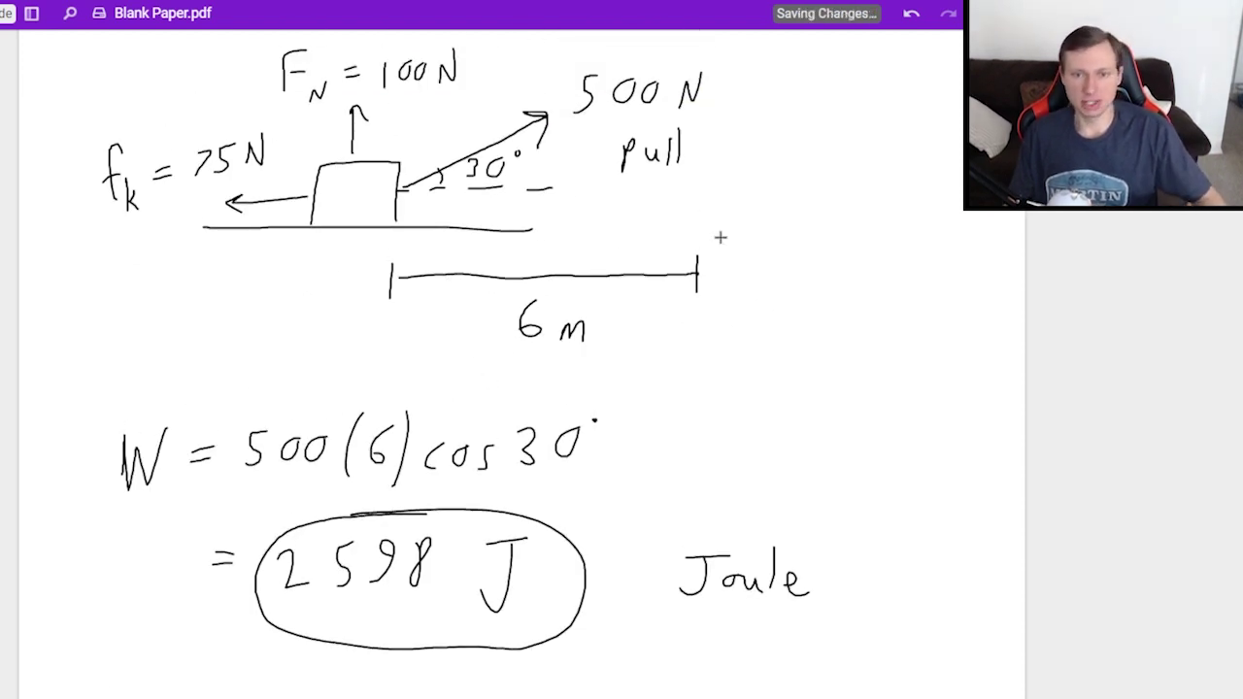
# Step: Add an arrow labelled d over the 6 m line, then finish (0) = 0 J, circled
pyautogui.moveTo(397, 260); pyautogui.dragTo(673, 248)
pyautogui.moveTo(637, 206)
pyautogui.mouseDown()
pyautogui.moveTo(641, 191)
pyautogui.moveTo(638, 223)
pyautogui.mouseUp()
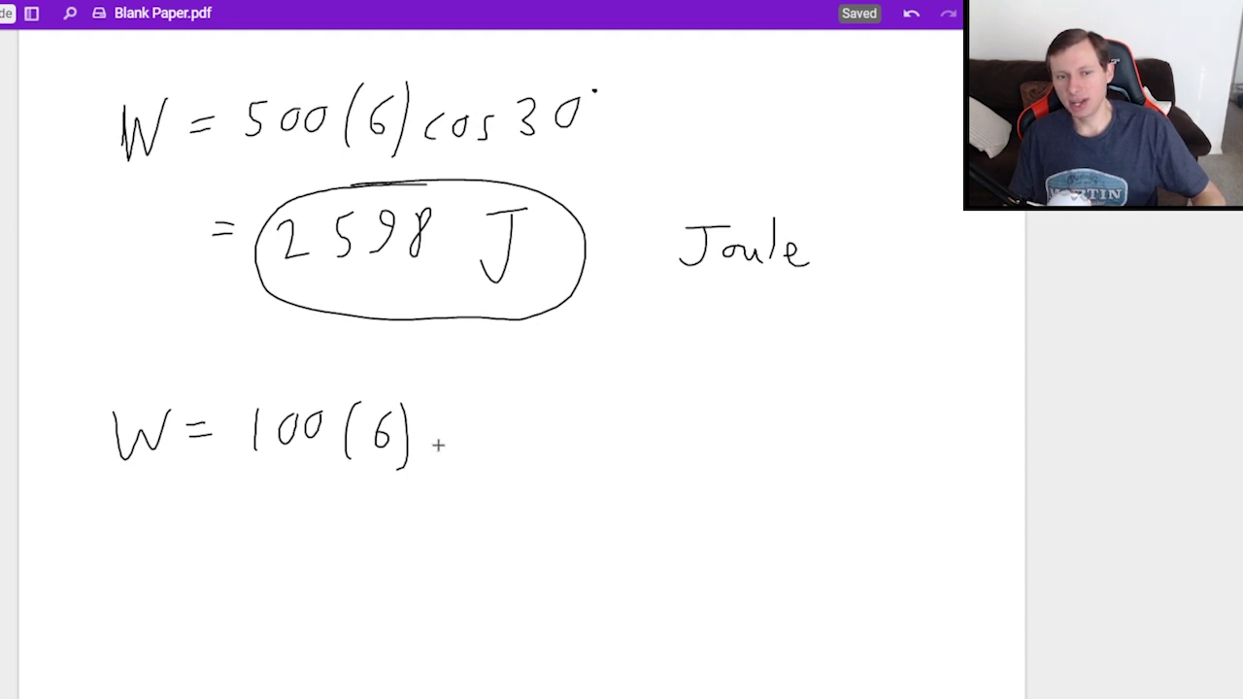
pyautogui.moveTo(435, 402); pyautogui.dragTo(433, 468)
pyautogui.moveTo(466, 416)
pyautogui.mouseDown()
pyautogui.moveTo(452, 452)
pyautogui.moveTo(464, 412)
pyautogui.moveTo(478, 468)
pyautogui.mouseUp()
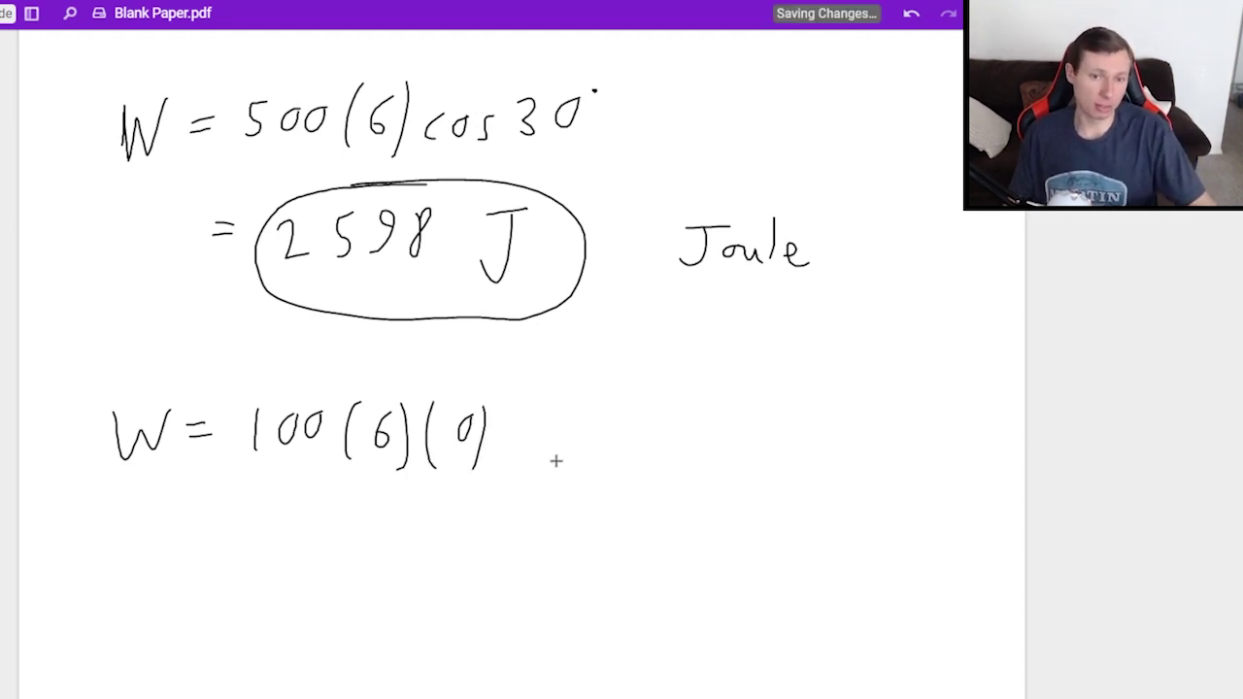
pyautogui.moveTo(527, 425); pyautogui.dragTo(557, 433)
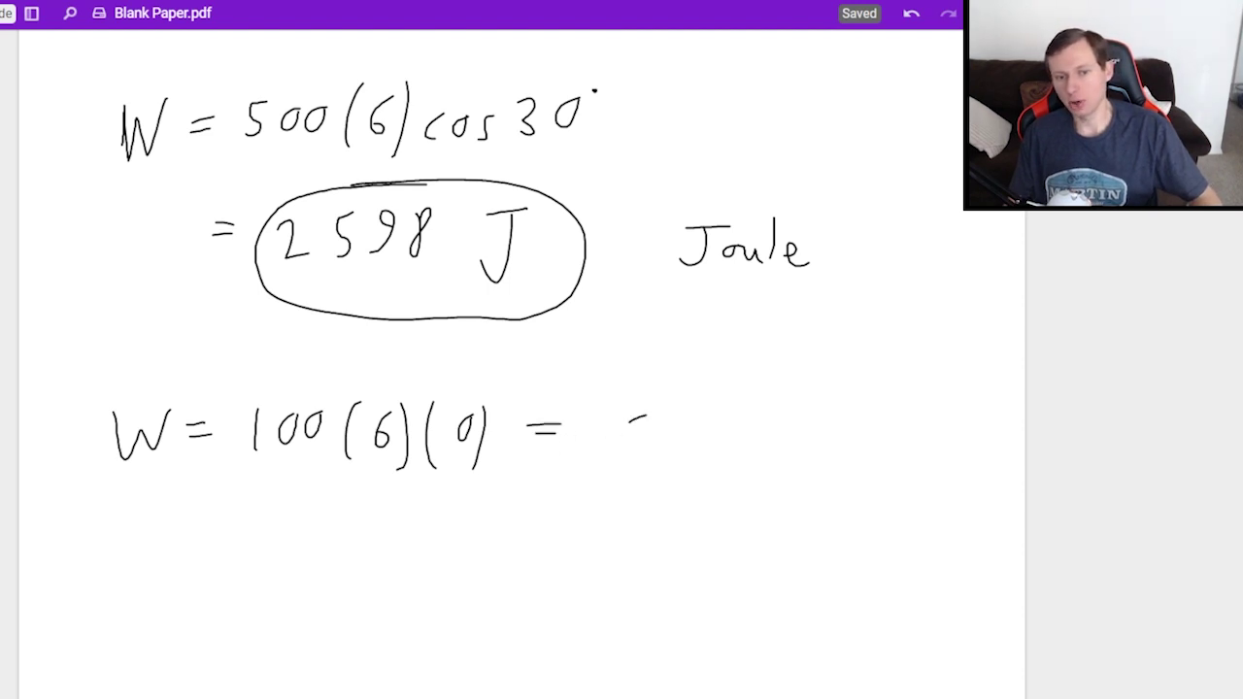
pyautogui.moveTo(643, 415); pyautogui.dragTo(637, 418)
pyautogui.moveTo(691, 416)
pyautogui.mouseDown()
pyautogui.moveTo(718, 414)
pyautogui.moveTo(674, 455)
pyautogui.moveTo(692, 396)
pyautogui.mouseUp()
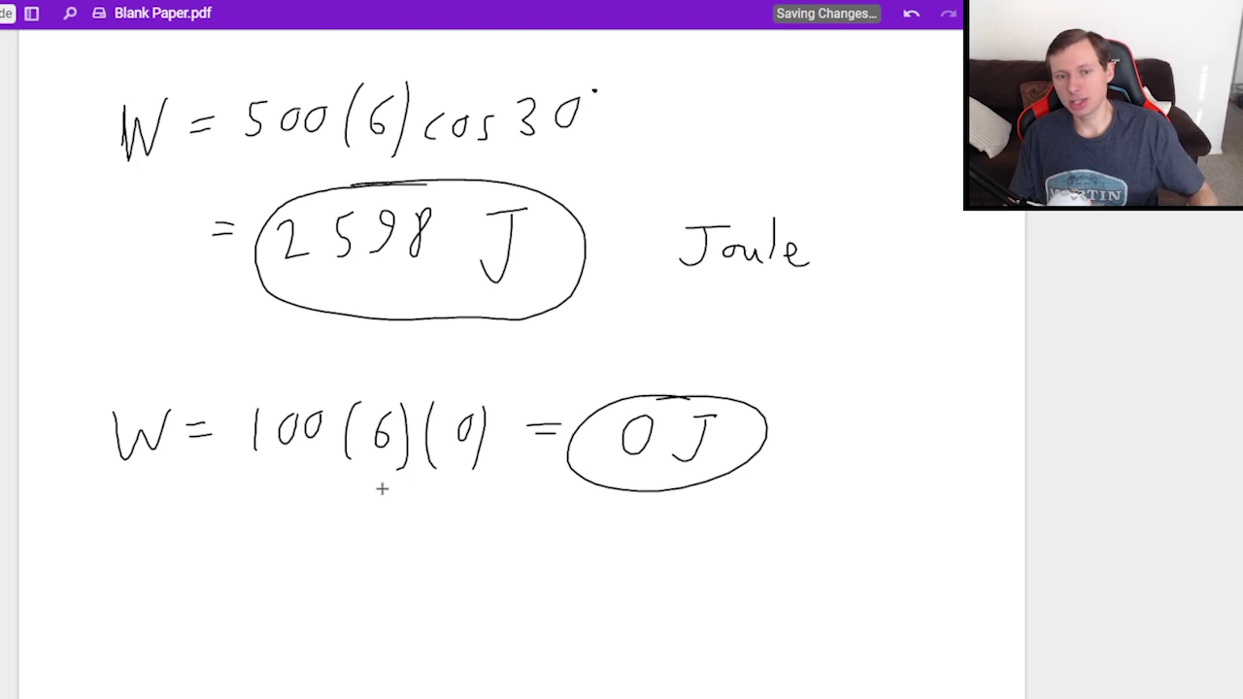
pyautogui.scroll(5, 379, 488)
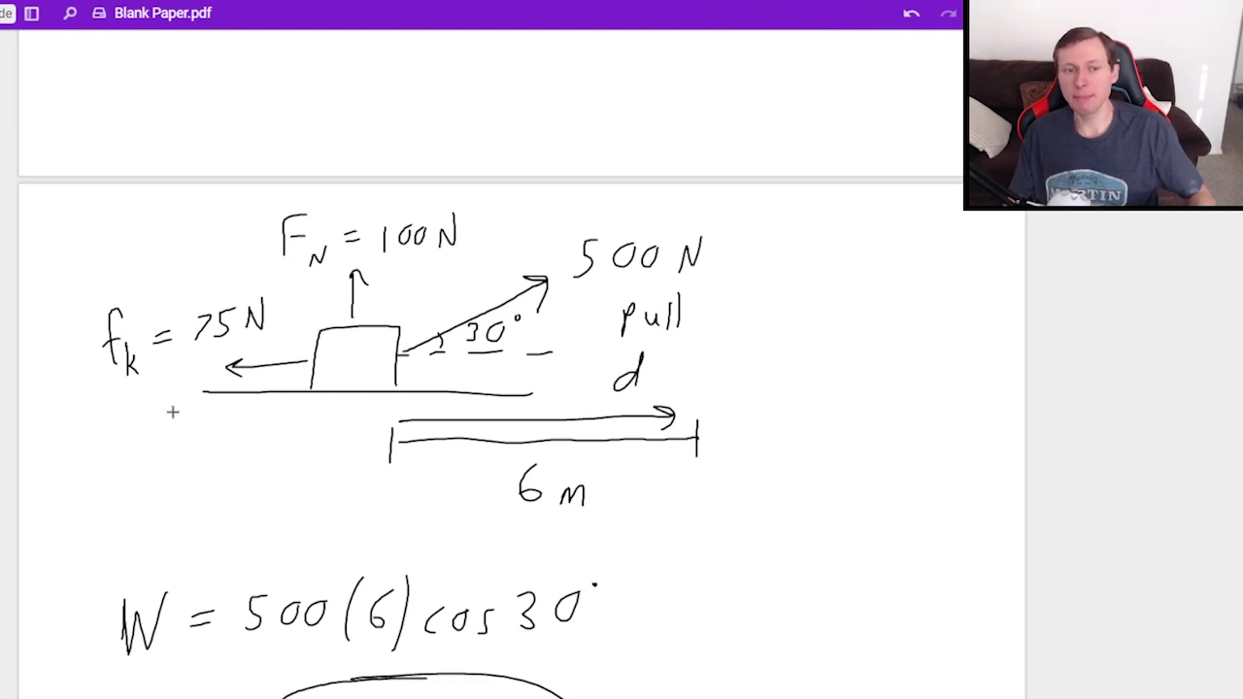
# Step: Write the friction work equation W = 75(6)(-1)
pyautogui.scroll(-6, 370, 448)
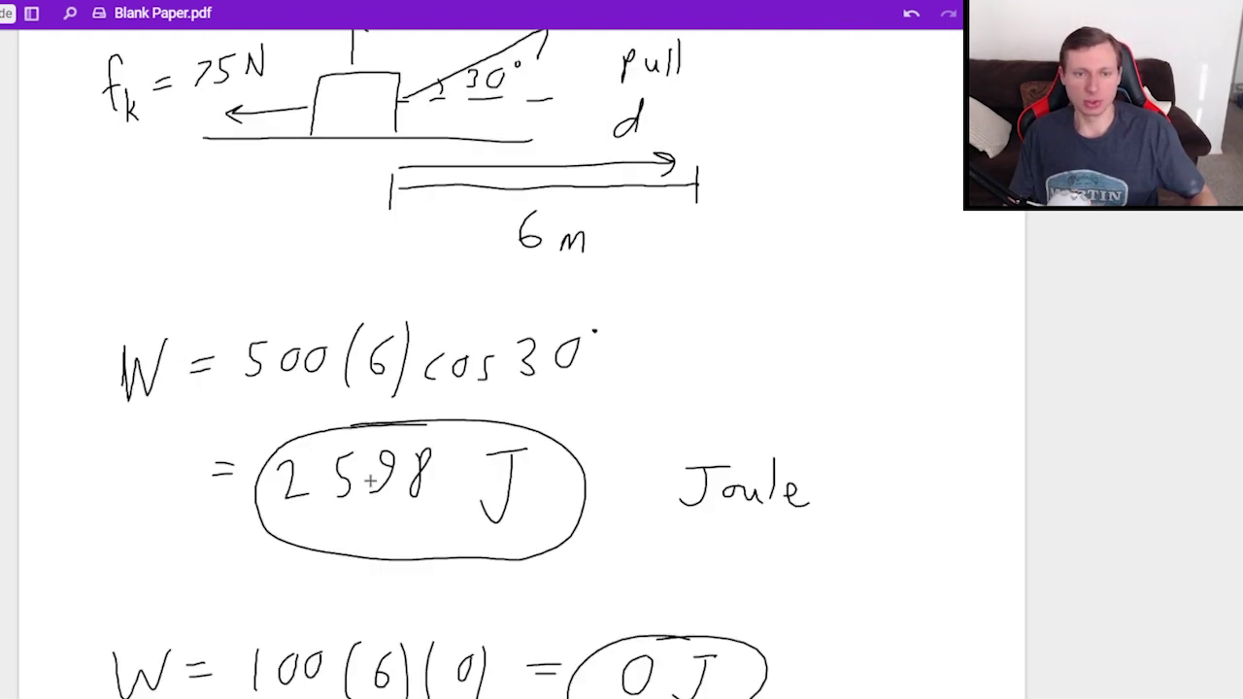
pyautogui.moveTo(128, 441)
pyautogui.mouseDown()
pyautogui.moveTo(136, 501)
pyautogui.moveTo(178, 442)
pyautogui.mouseUp()
pyautogui.moveTo(194, 460); pyautogui.dragTo(222, 460)
pyautogui.moveTo(198, 473)
pyautogui.mouseDown()
pyautogui.moveTo(295, 469)
pyautogui.moveTo(323, 481)
pyautogui.mouseUp()
pyautogui.moveTo(385, 429); pyautogui.dragTo(375, 505)
pyautogui.moveTo(423, 450); pyautogui.dragTo(408, 474)
pyautogui.moveTo(434, 433); pyautogui.dragTo(437, 505)
pyautogui.moveTo(476, 439)
pyautogui.mouseDown()
pyautogui.moveTo(466, 499)
pyautogui.moveTo(503, 466)
pyautogui.mouseUp()
pyautogui.moveTo(519, 448); pyautogui.dragTo(516, 519)
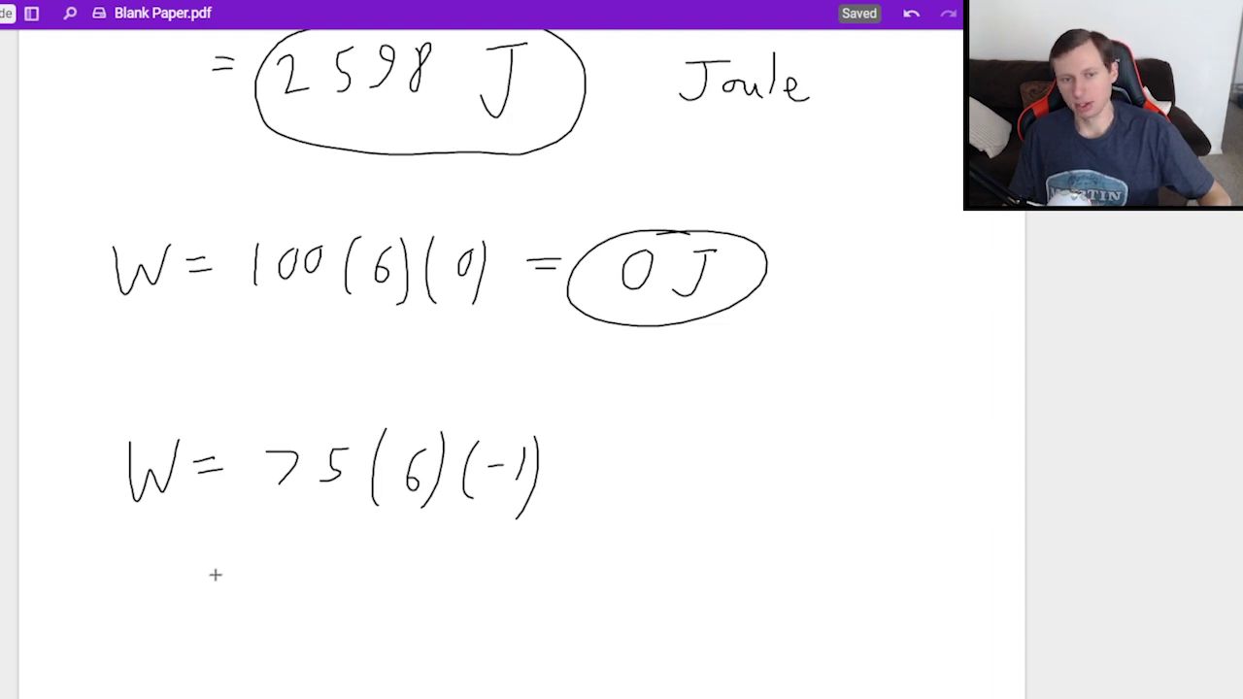
# Step: Write = -450 J beneath it and circle the result
pyautogui.moveTo(216, 570); pyautogui.dragTo(241, 570)
pyautogui.moveTo(216, 580); pyautogui.dragTo(363, 579)
pyautogui.moveTo(359, 561)
pyautogui.mouseDown()
pyautogui.moveTo(359, 592)
pyautogui.moveTo(381, 599)
pyautogui.mouseUp()
pyautogui.moveTo(428, 569)
pyautogui.mouseDown()
pyautogui.moveTo(492, 567)
pyautogui.moveTo(458, 600)
pyautogui.mouseUp()
pyautogui.moveTo(466, 530); pyautogui.dragTo(492, 535)
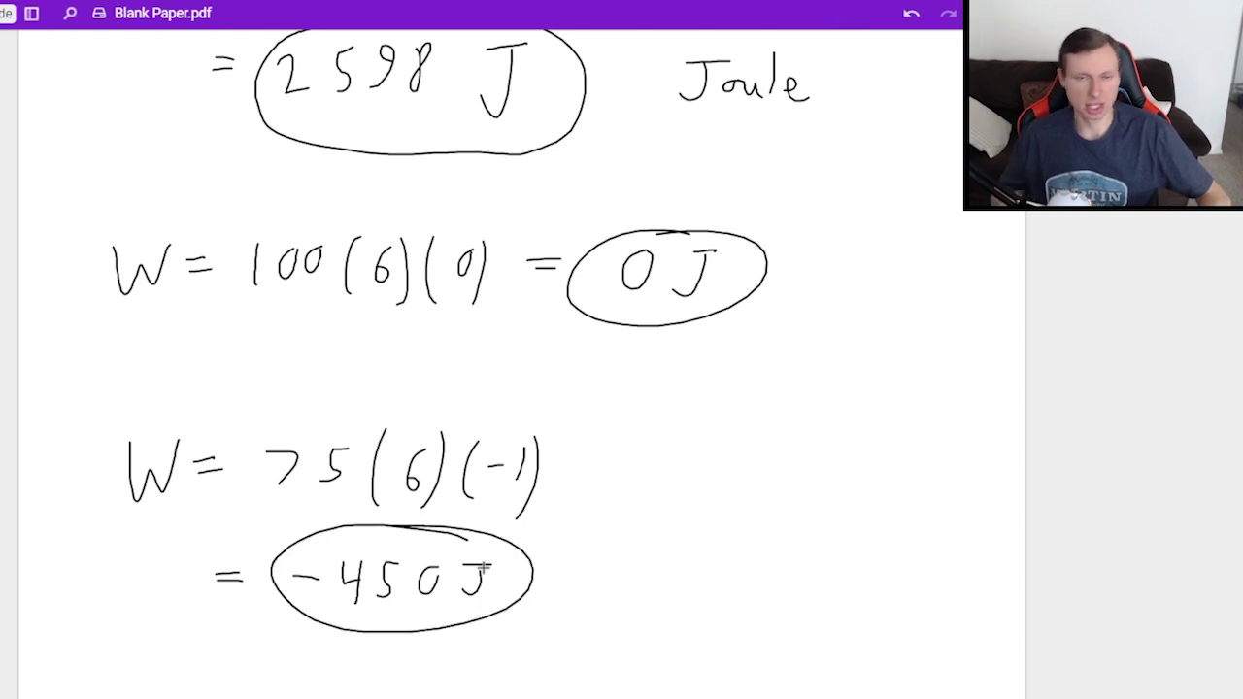
pyautogui.scroll(-3, 527, 518)
# Step: Write the total work line W_tot = 2598
pyautogui.moveTo(136, 540)
pyautogui.mouseDown()
pyautogui.moveTo(193, 545)
pyautogui.moveTo(196, 619)
pyautogui.mouseUp()
pyautogui.moveTo(191, 596); pyautogui.dragTo(221, 594)
pyautogui.moveTo(241, 600)
pyautogui.mouseDown()
pyautogui.moveTo(229, 610)
pyautogui.moveTo(241, 600)
pyautogui.mouseUp()
pyautogui.moveTo(264, 588); pyautogui.dragTo(259, 627)
pyautogui.moveTo(249, 604); pyautogui.dragTo(349, 565)
pyautogui.moveTo(324, 580); pyautogui.dragTo(351, 579)
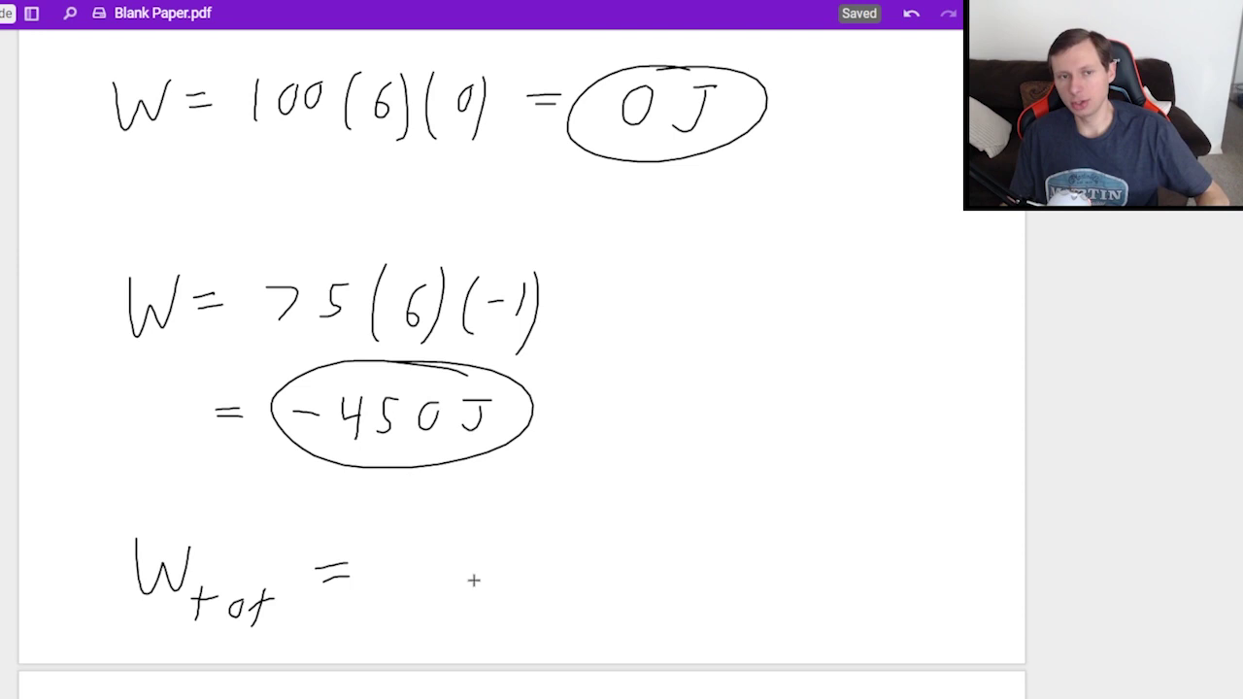
pyautogui.scroll(6, 552, 288)
pyautogui.scroll(-4, 559, 493)
pyautogui.scroll(-3, 560, 493)
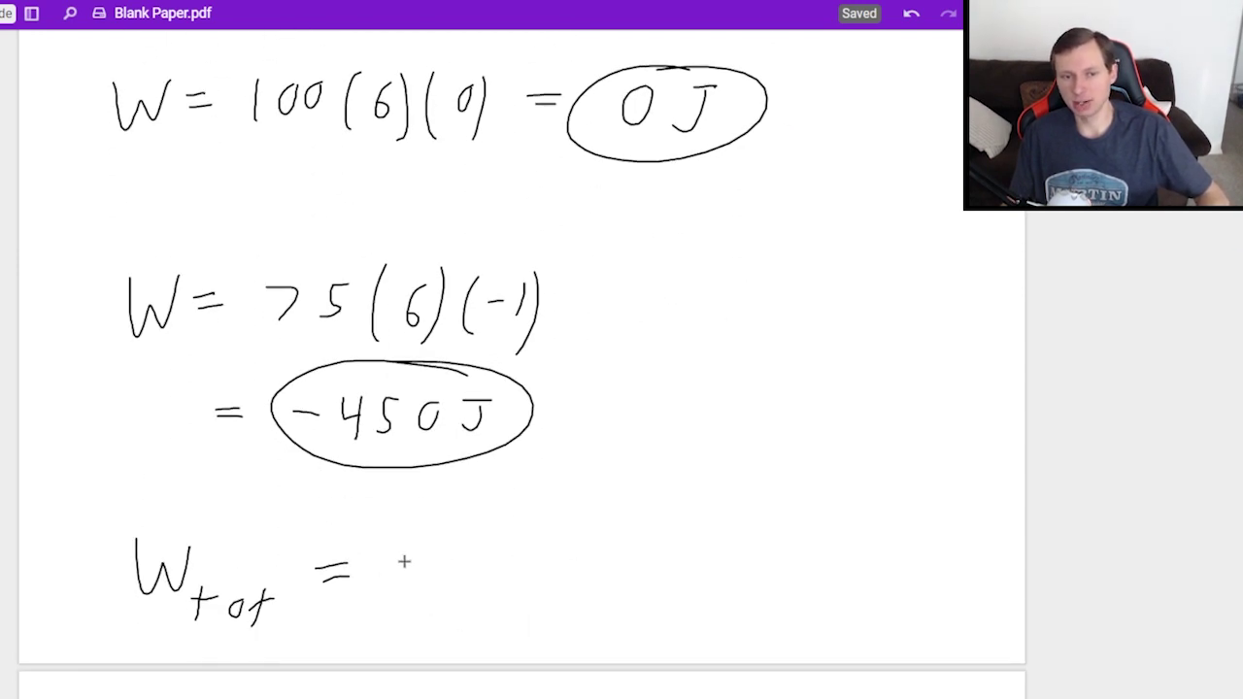
pyautogui.moveTo(406, 558)
pyautogui.mouseDown()
pyautogui.moveTo(434, 589)
pyautogui.moveTo(482, 549)
pyautogui.mouseUp()
pyautogui.moveTo(463, 554)
pyautogui.mouseDown()
pyautogui.moveTo(462, 584)
pyautogui.moveTo(495, 588)
pyautogui.mouseUp()
pyautogui.moveTo(541, 542)
pyautogui.mouseDown()
pyautogui.moveTo(539, 557)
pyautogui.moveTo(541, 544)
pyautogui.moveTo(598, 565)
pyautogui.mouseUp()
# Step: Complete it with - 450 = 2148 J and circle the 2148 J total
pyautogui.moveTo(629, 543)
pyautogui.mouseDown()
pyautogui.moveTo(619, 567)
pyautogui.moveTo(648, 572)
pyautogui.mouseUp()
pyautogui.moveTo(641, 550); pyautogui.dragTo(640, 589)
pyautogui.moveTo(686, 545)
pyautogui.mouseDown()
pyautogui.moveTo(672, 583)
pyautogui.moveTo(718, 556)
pyautogui.moveTo(786, 563)
pyautogui.mouseUp()
pyautogui.moveTo(759, 575); pyautogui.dragTo(788, 575)
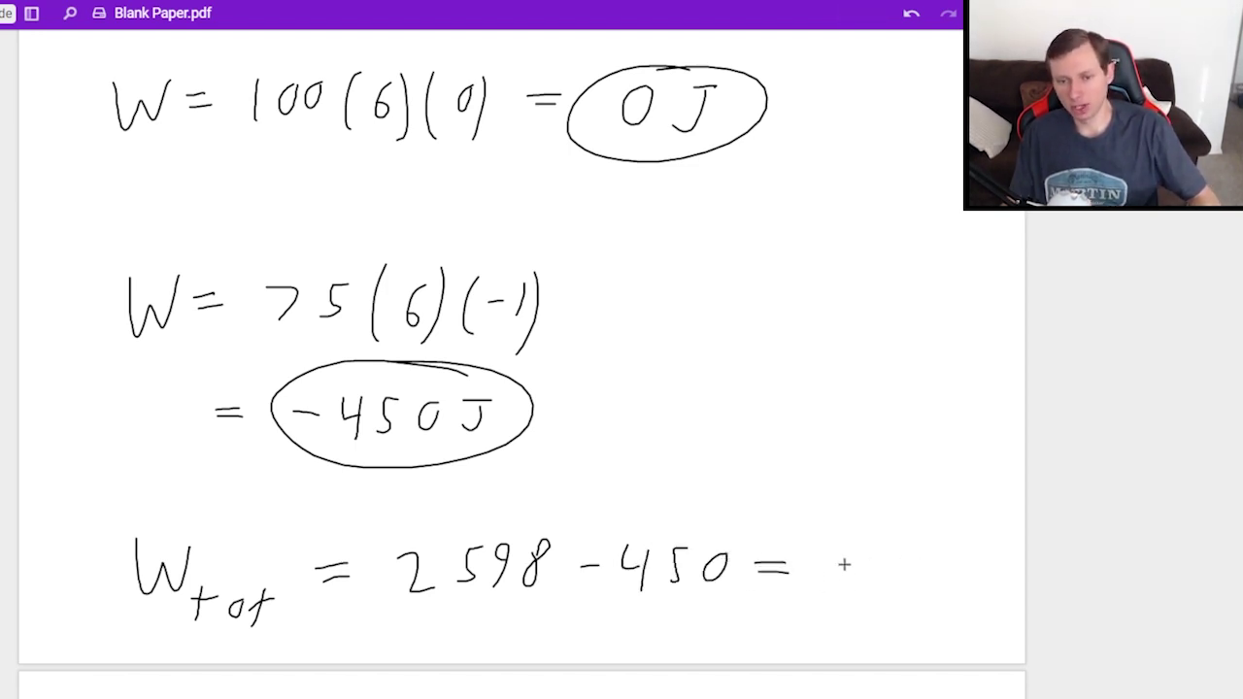
pyautogui.moveTo(839, 557); pyautogui.dragTo(879, 586)
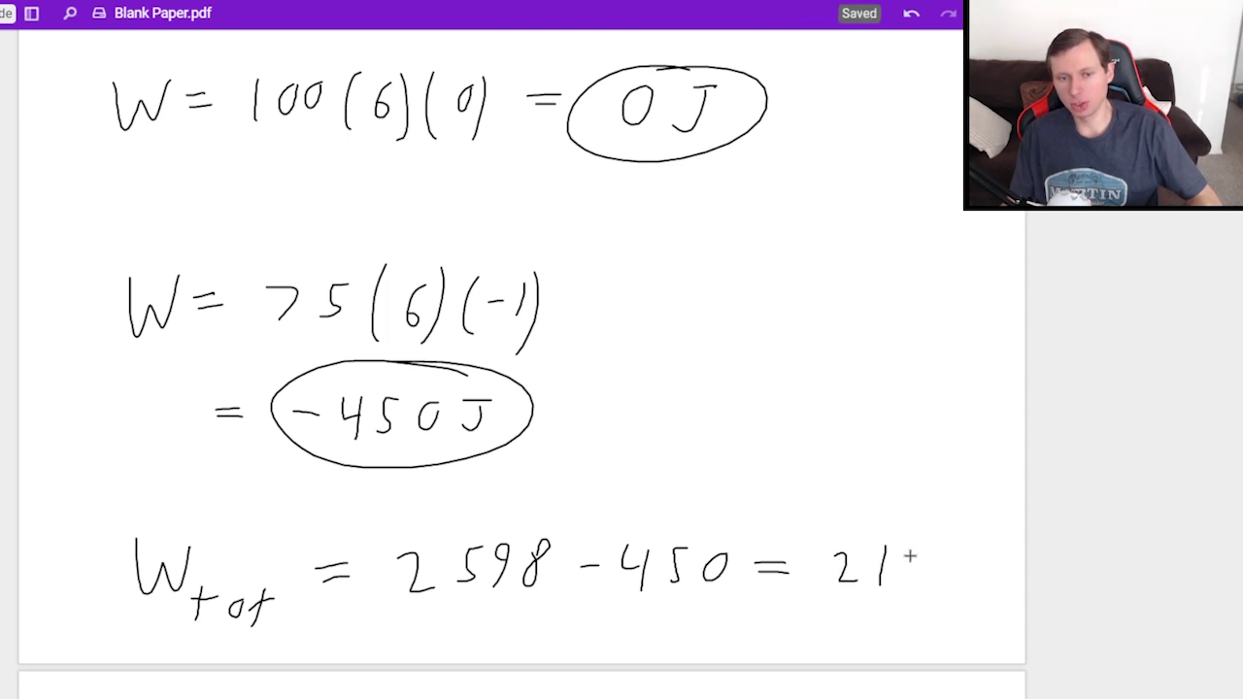
pyautogui.moveTo(921, 548); pyautogui.dragTo(919, 584)
pyautogui.moveTo(951, 546)
pyautogui.mouseDown()
pyautogui.moveTo(990, 545)
pyautogui.moveTo(960, 581)
pyautogui.mouseUp()
pyautogui.moveTo(890, 515)
pyautogui.mouseDown()
pyautogui.moveTo(955, 518)
pyautogui.moveTo(855, 529)
pyautogui.mouseUp()
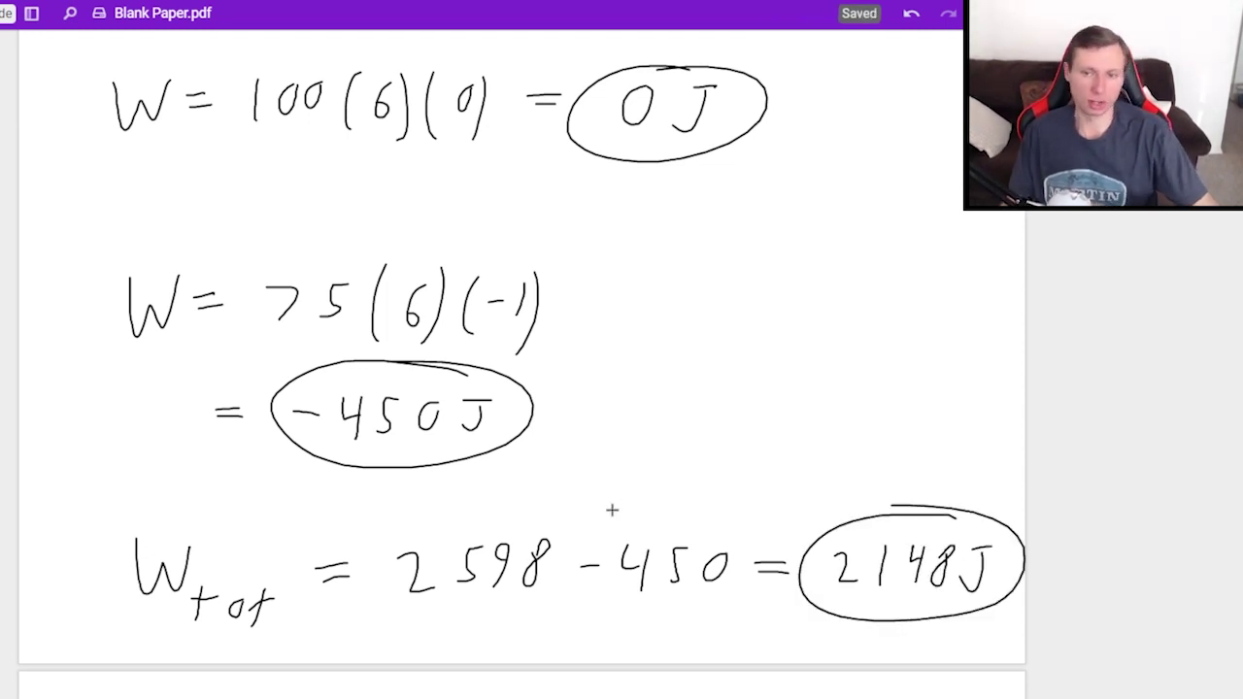